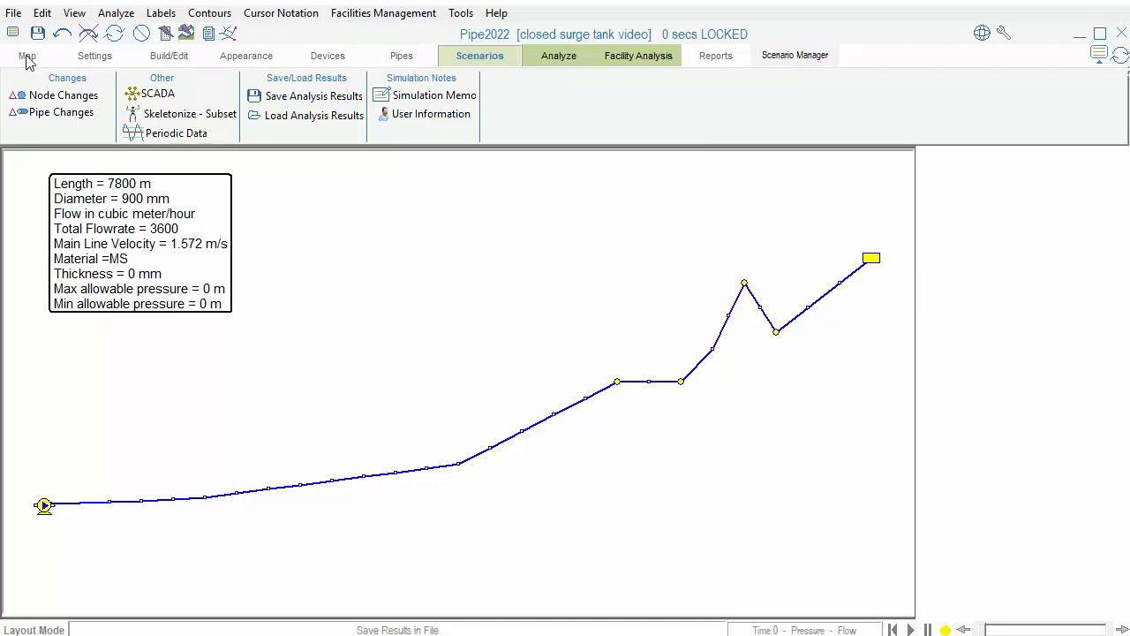
Step: View the transient pressure graph of the junction where the three pump lines meet
left_click(330, 94)
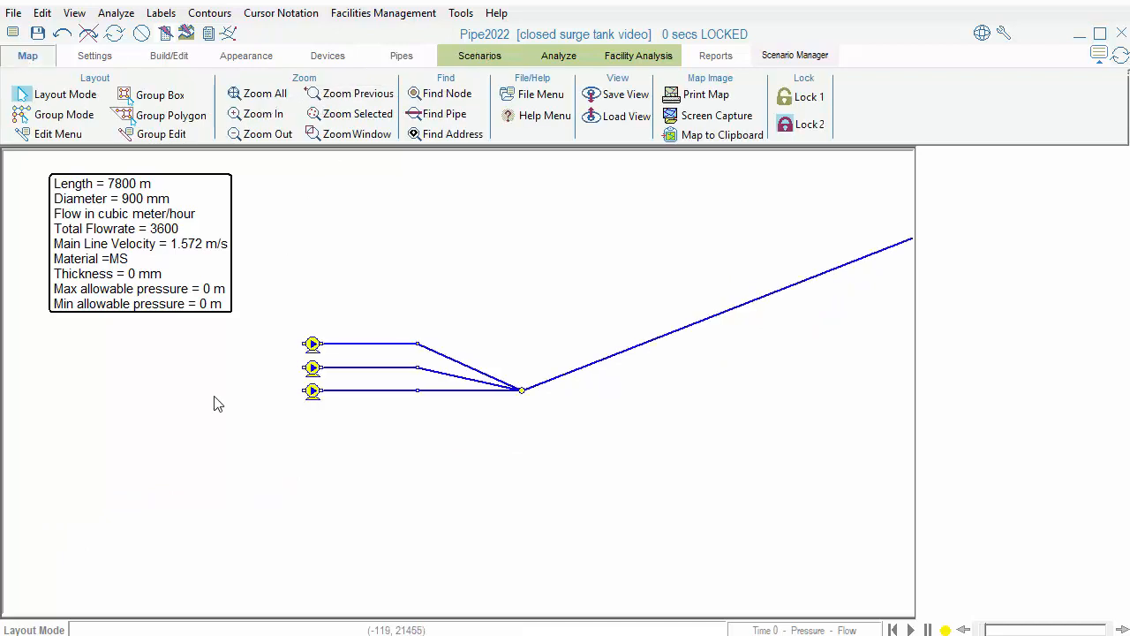
left_click(521, 391)
left_click(1070, 376)
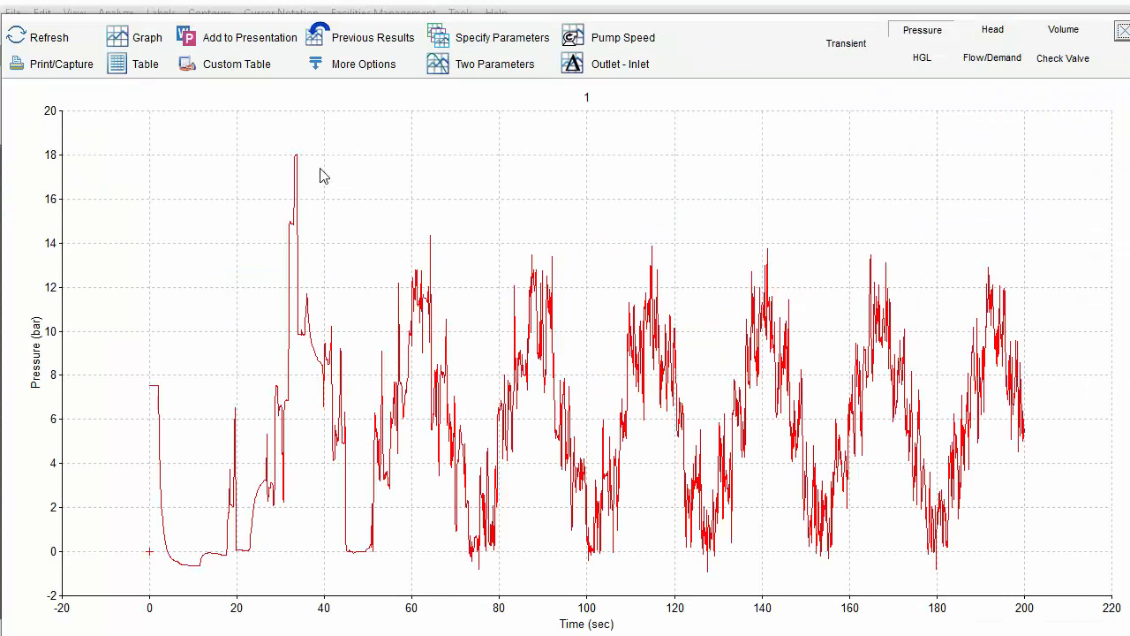
left_click(1120, 32)
Step: Insert a surge protection device on the main pipe just downstream of the pump junction and set its device type to Closed
mouse_move(874, 257)
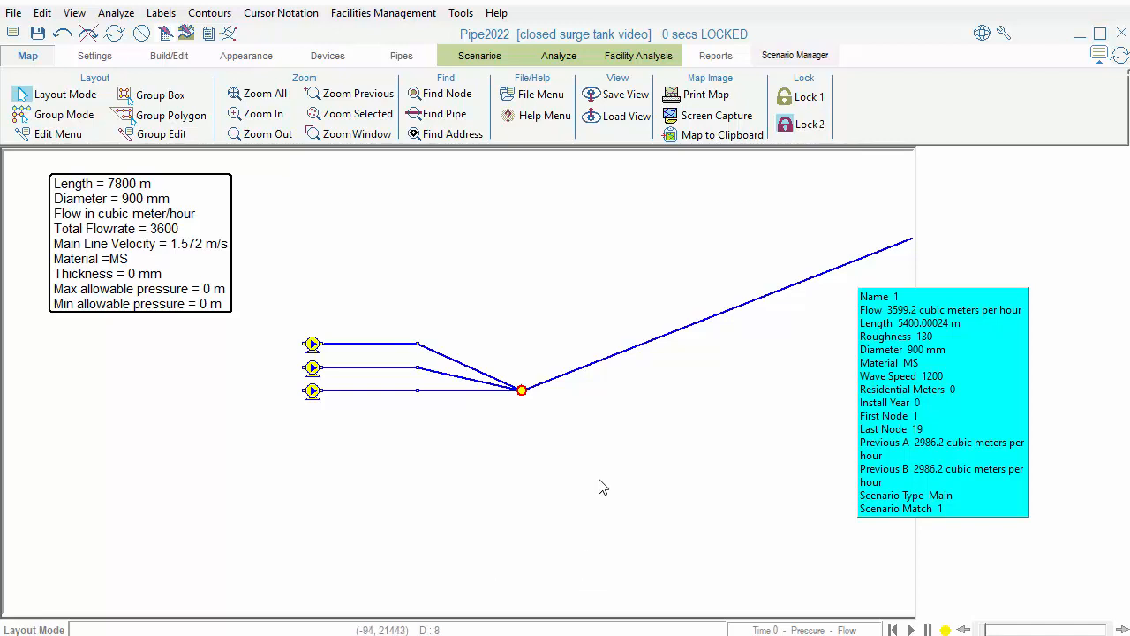
left_click(557, 384)
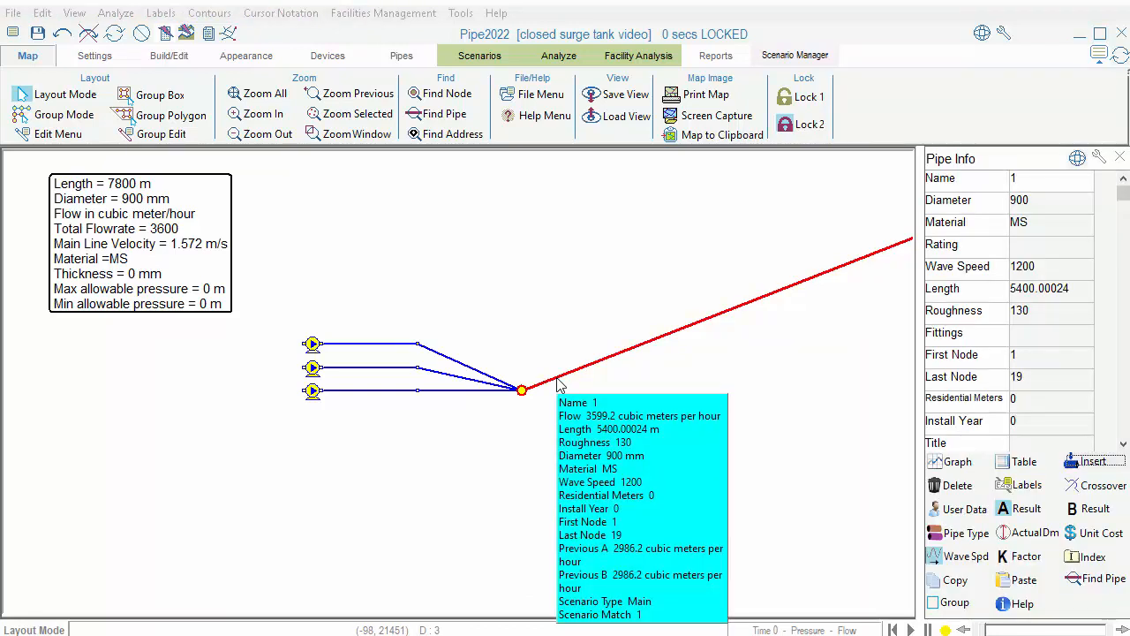
left_click(1086, 463)
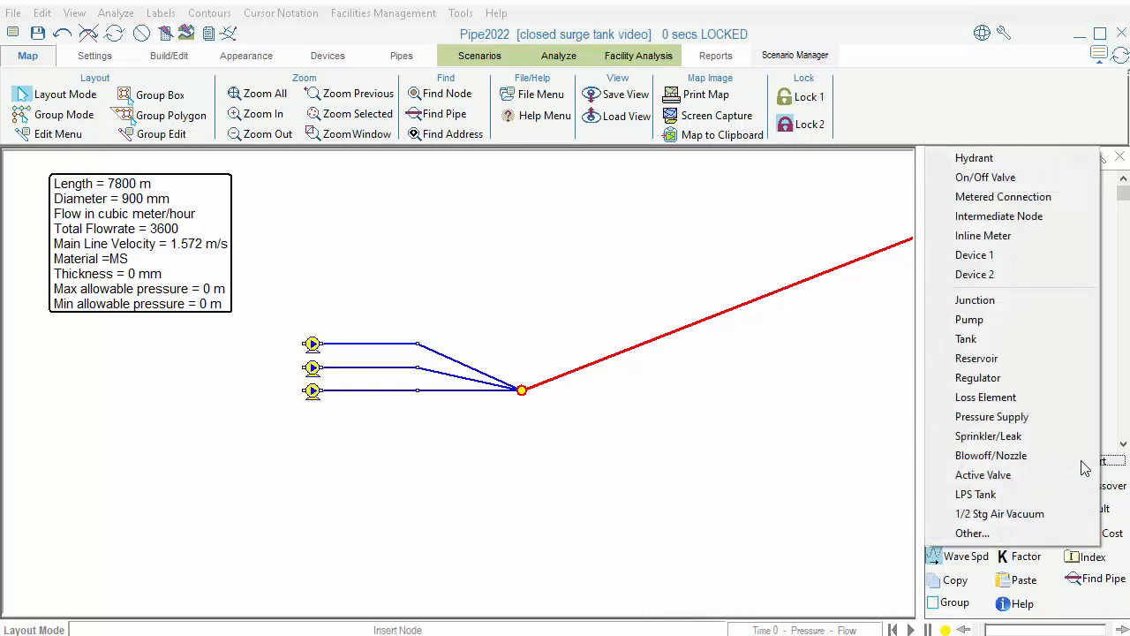
left_click(1026, 534)
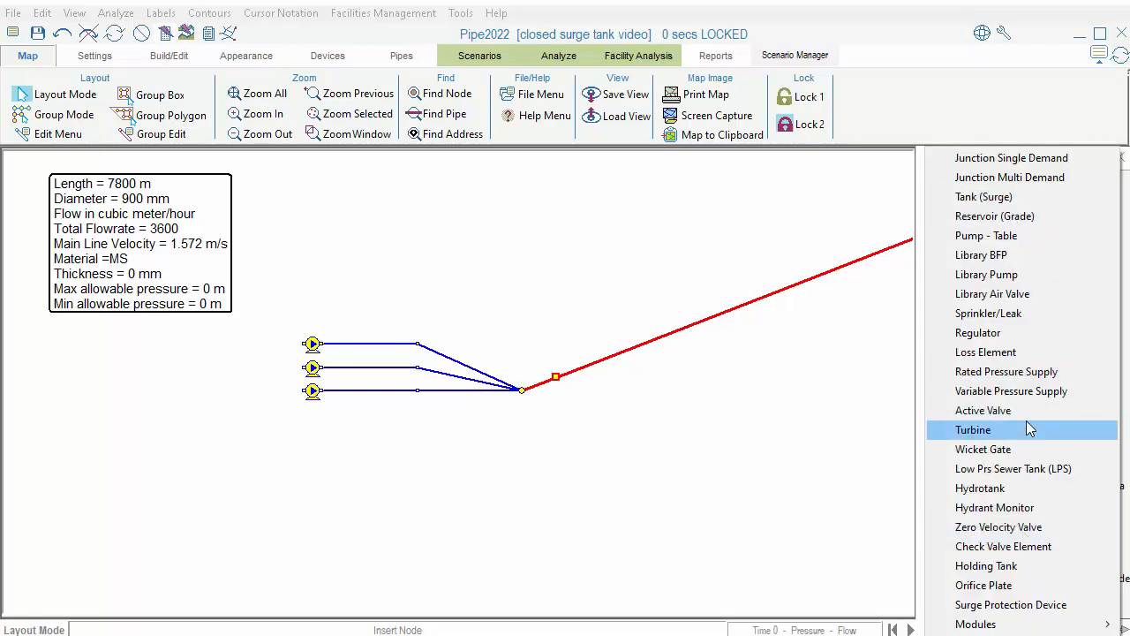
left_click(1011, 606)
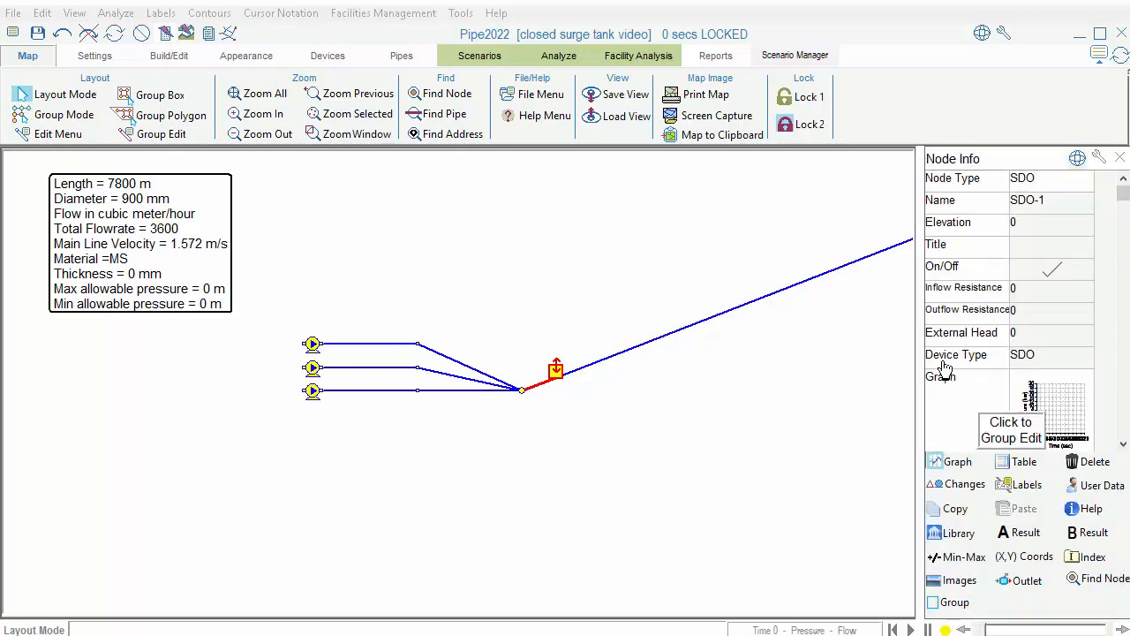
left_click(1028, 354)
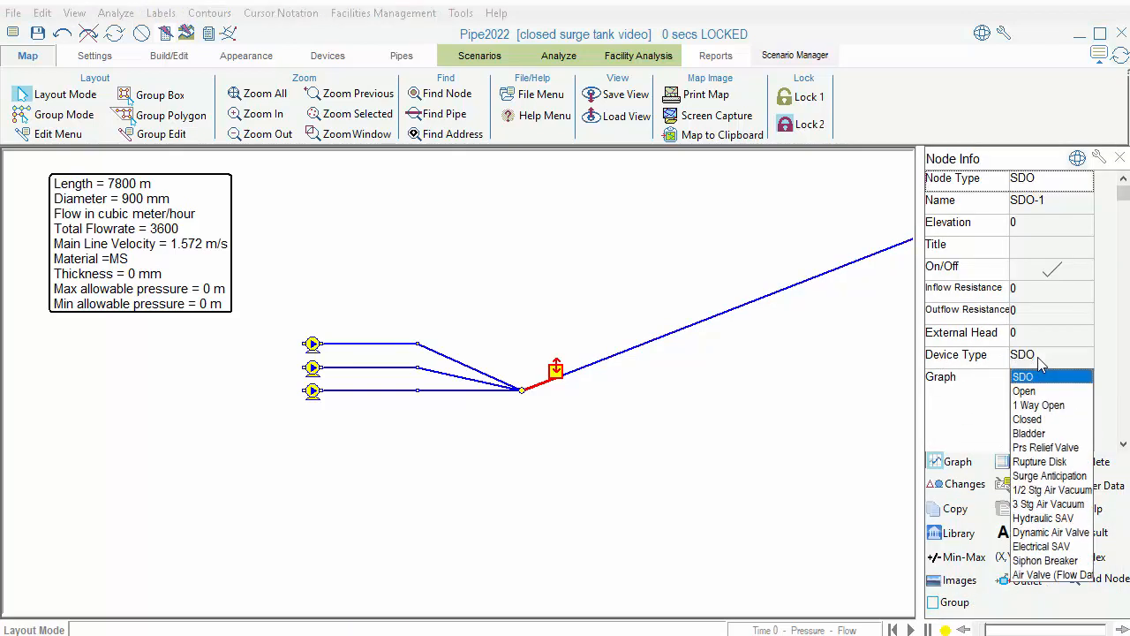
left_click(1051, 422)
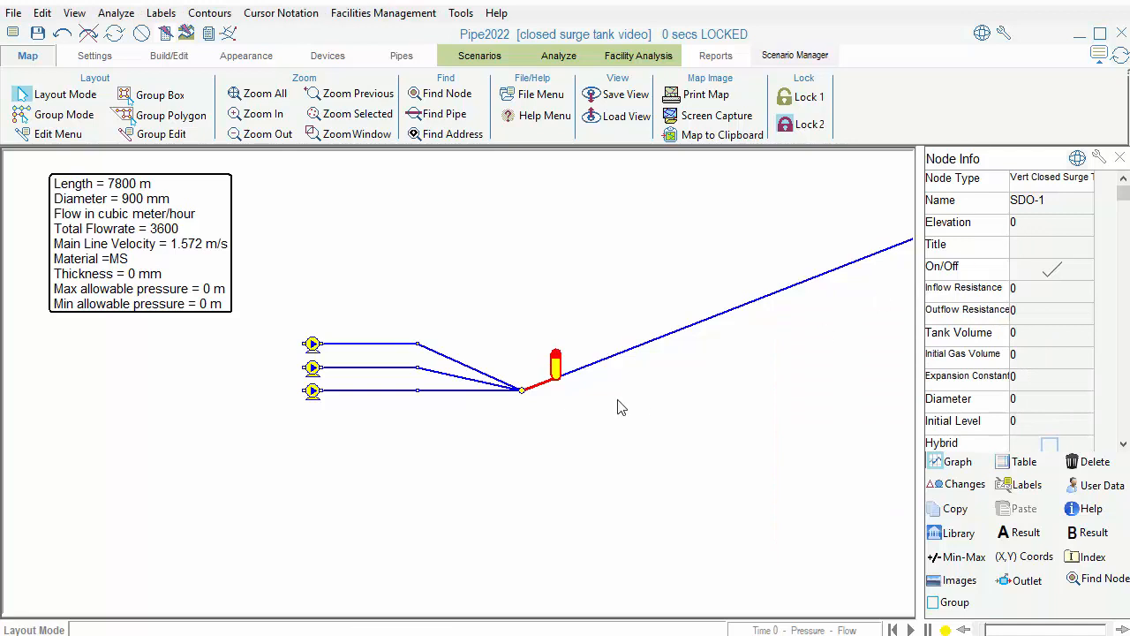
Step: Check the pump junction's elevation and set the closed surge tank's elevation to 550
left_click(521, 391)
mouse_move(520, 395)
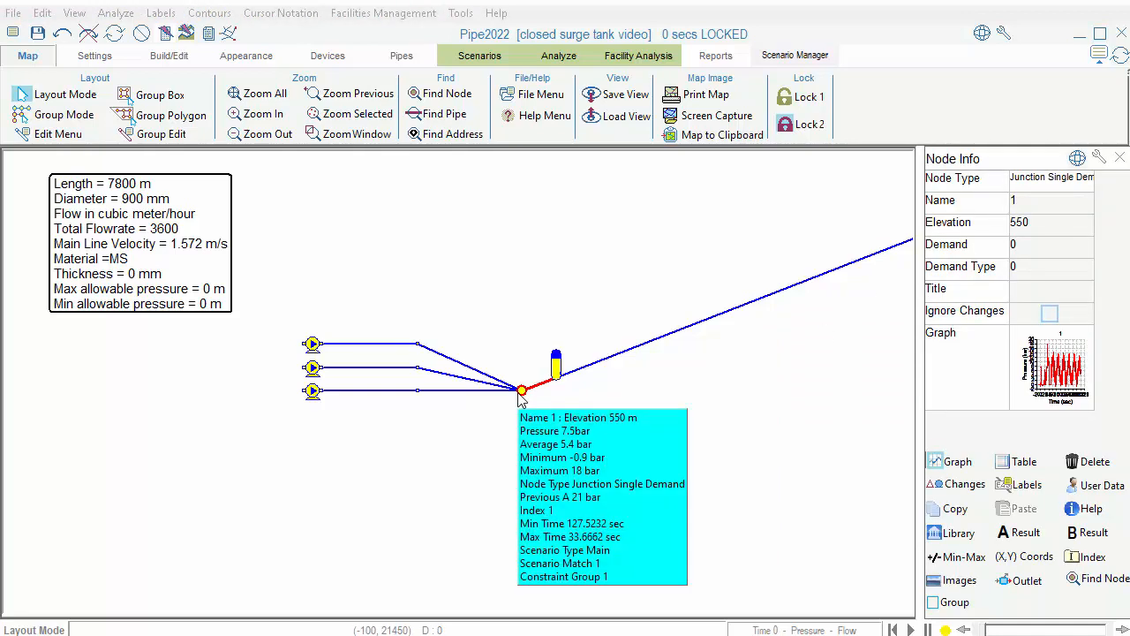
left_click(555, 371)
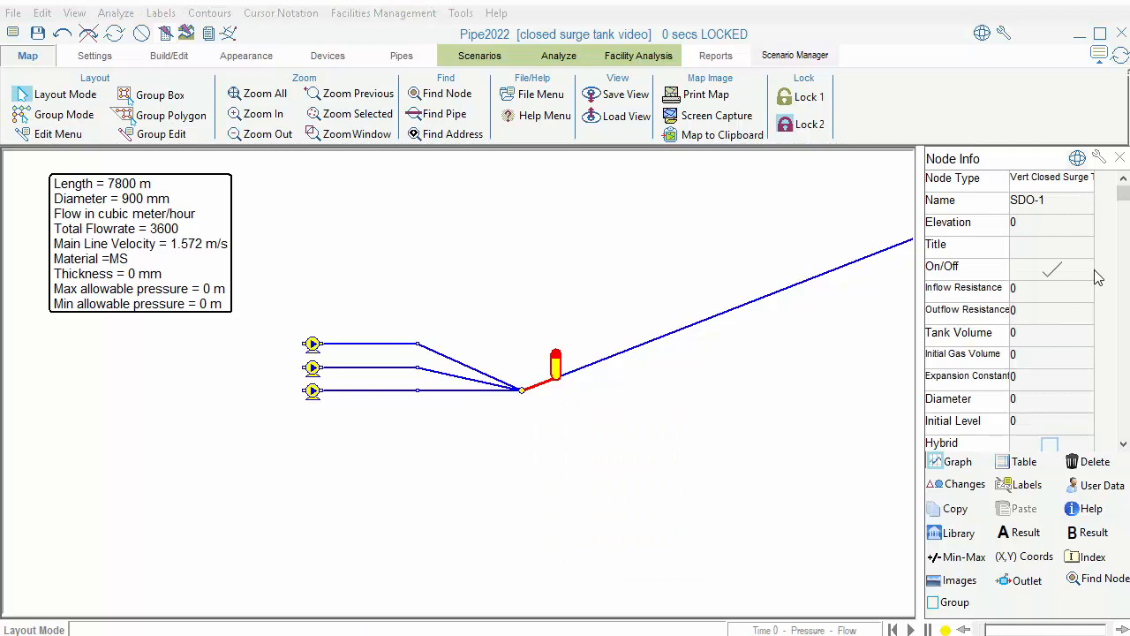
left_click(1051, 231)
type("550")
Step: Consult the closed surge tank help page and set the tank's elevation difference to 2
left_click(1082, 513)
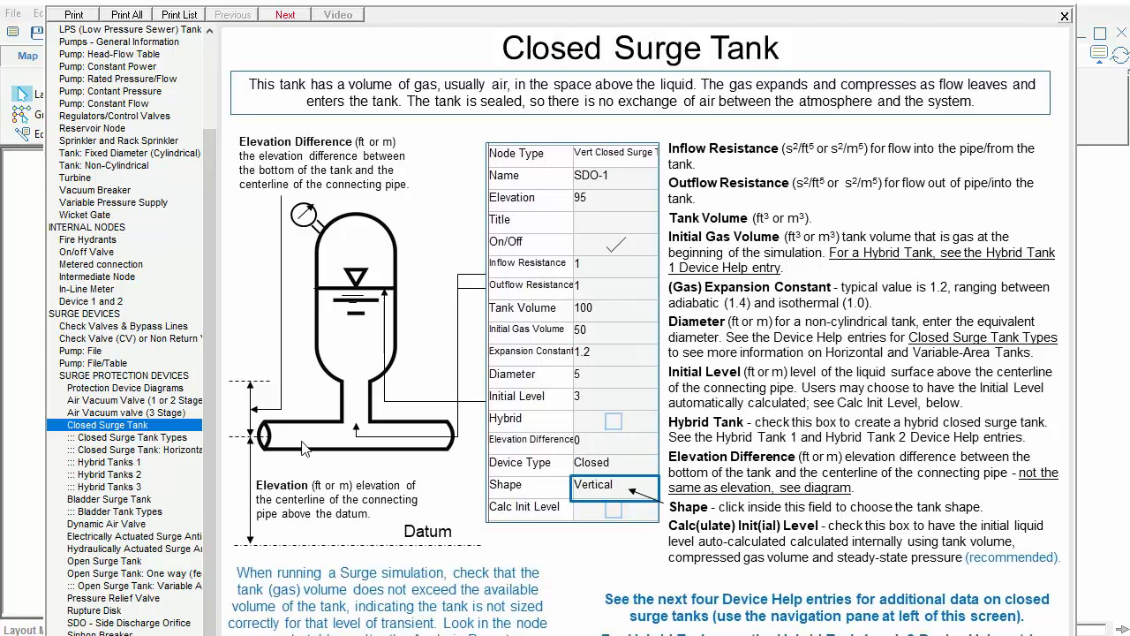
left_click(1065, 16)
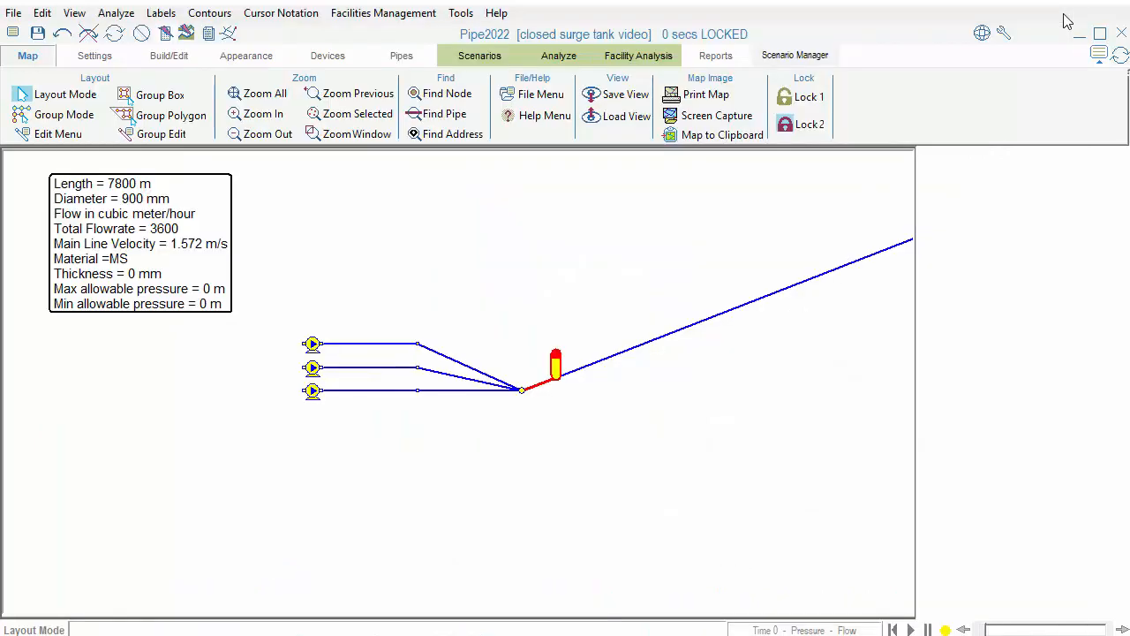
left_click(557, 379)
mouse_move(557, 380)
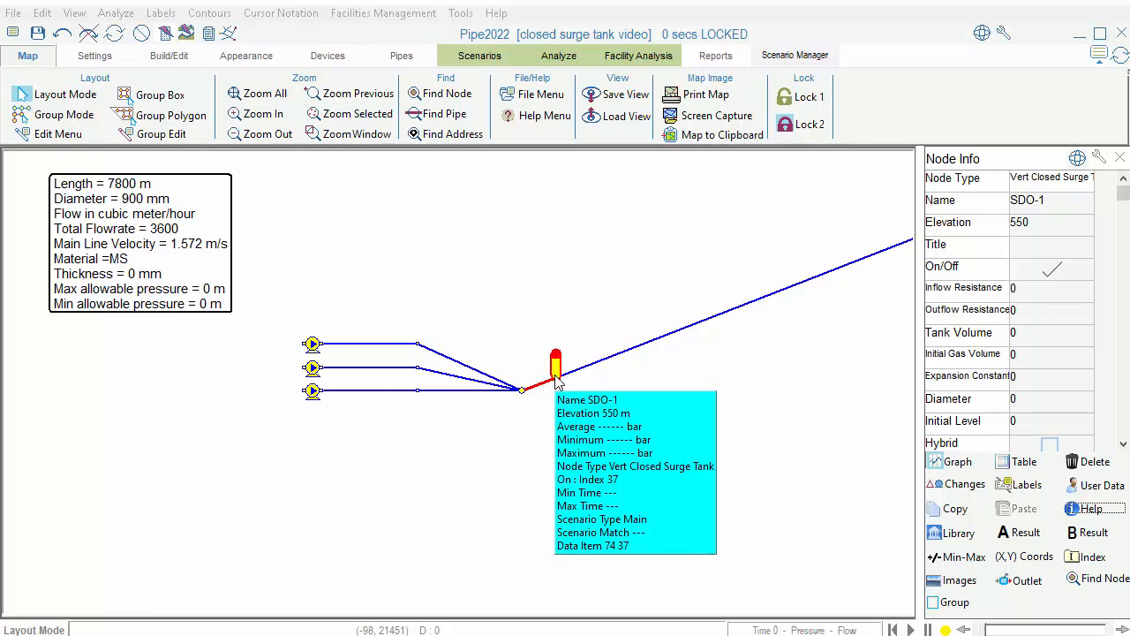
left_click(1127, 427)
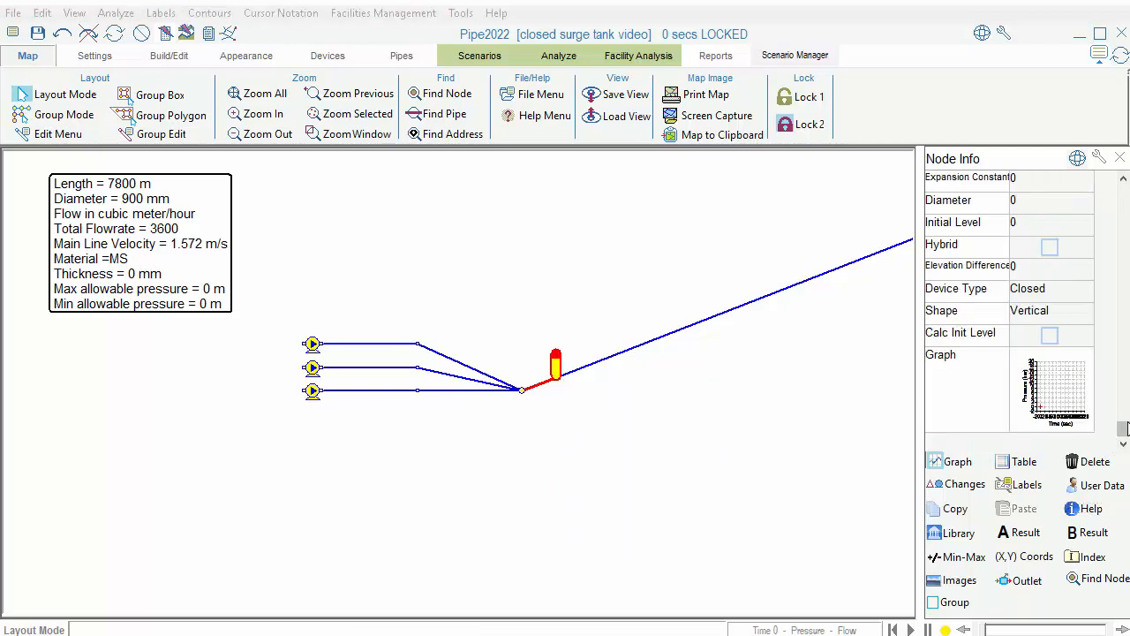
left_click(1029, 275)
type("2")
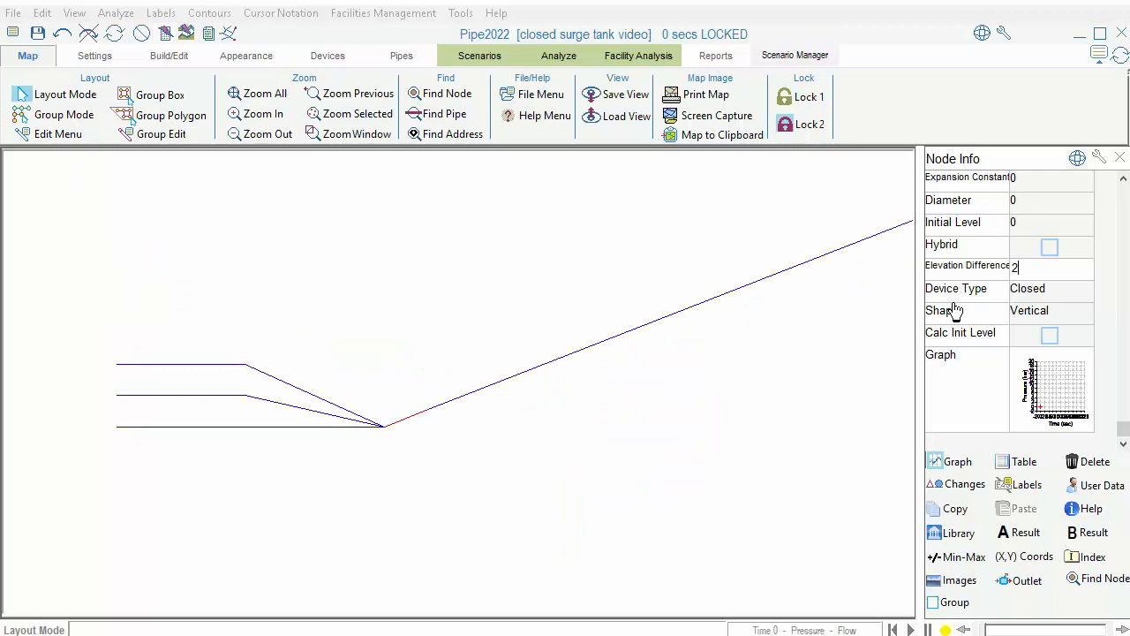
Step: Set the surge tank's volume to 20, initial gas volume to 10, expansion constant to 1.2 and diameter to 2
left_click_drag(1123, 429, 1128, 251)
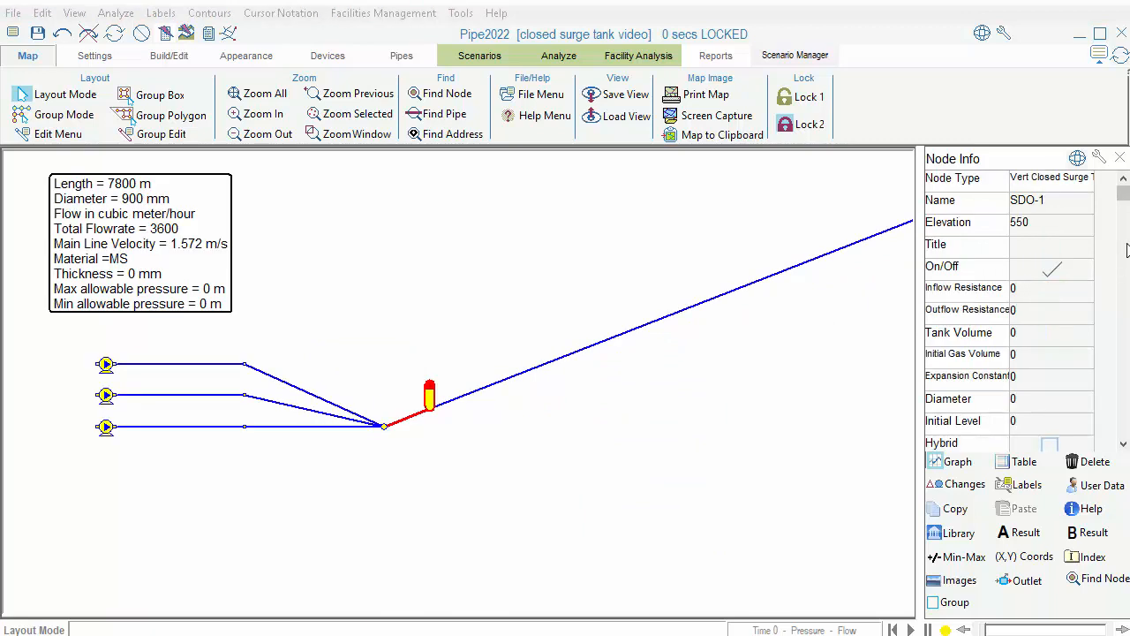
left_click(1051, 333)
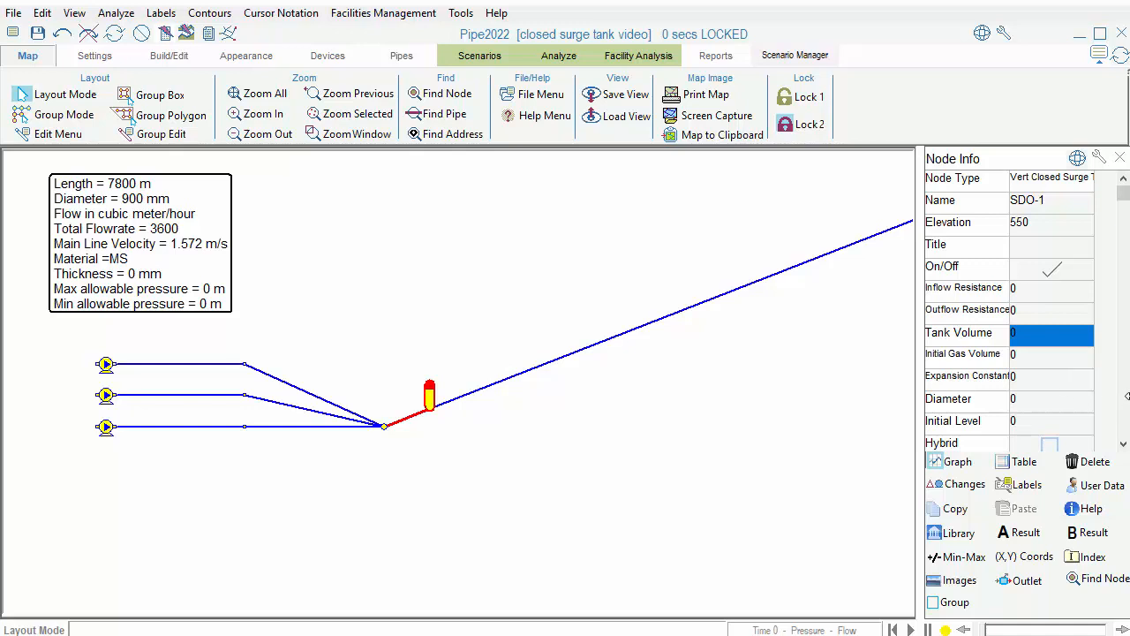
left_click(1042, 343)
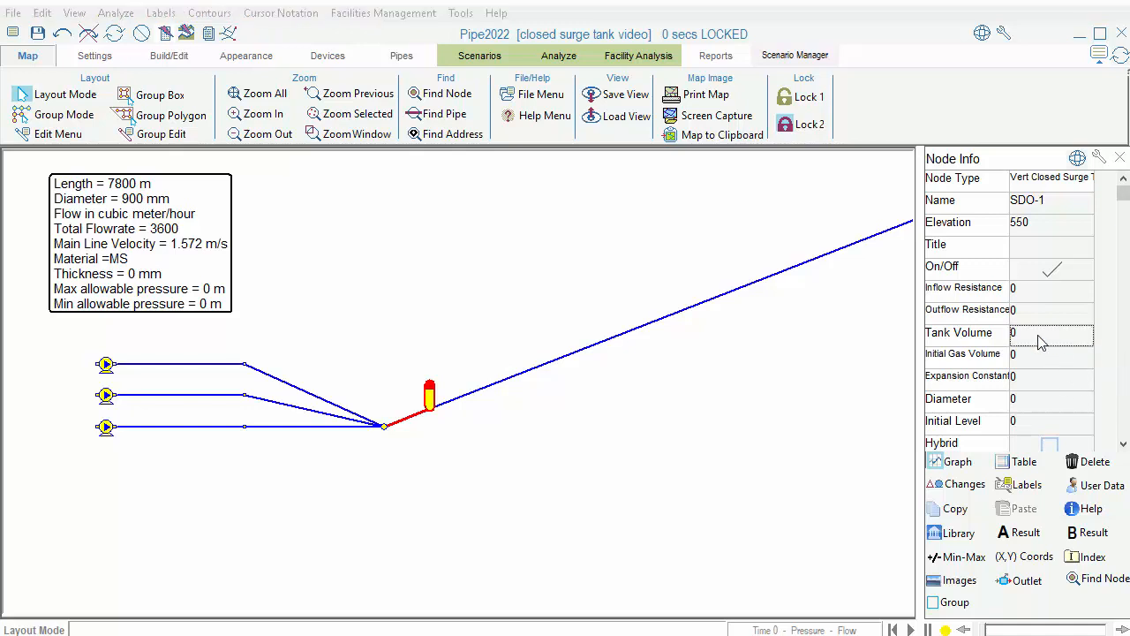
type("20")
left_click(1059, 364)
type("10")
left_click(1038, 386)
type("1.2")
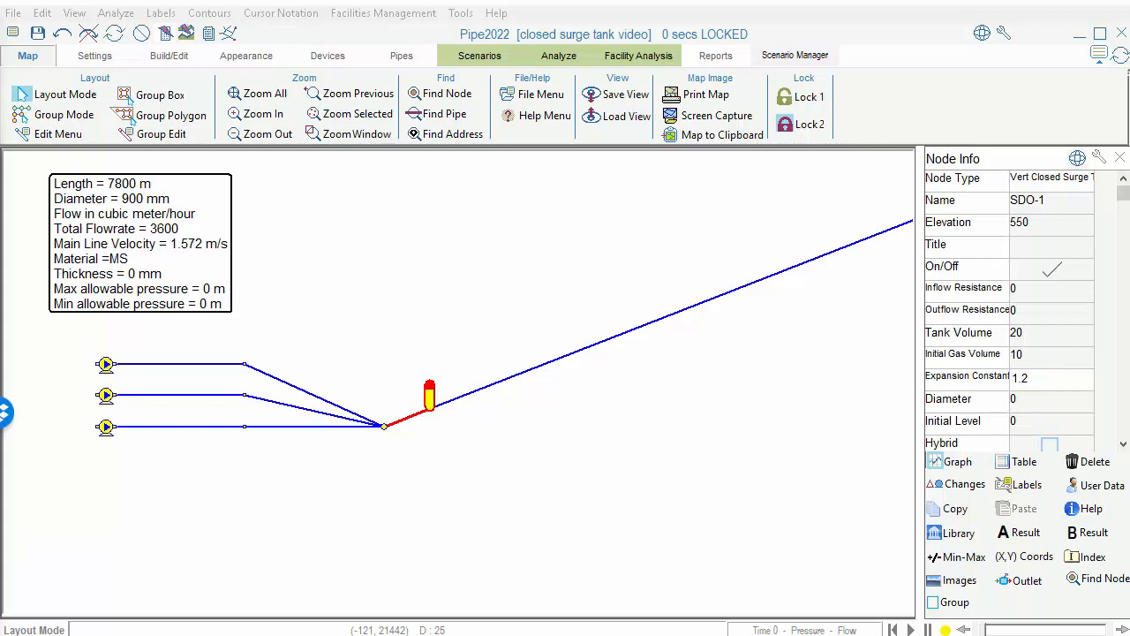
left_click(1023, 406)
type("2")
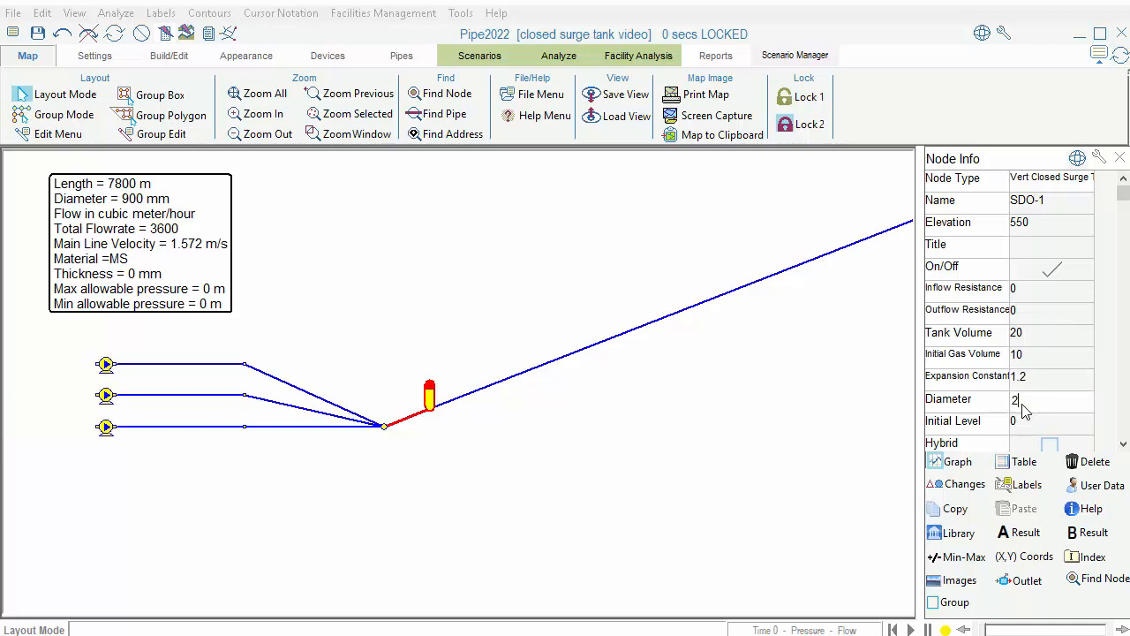
Step: Choose the Vertical shape for the surge tank and enable automatic calculation of its initial level
left_click(1079, 313)
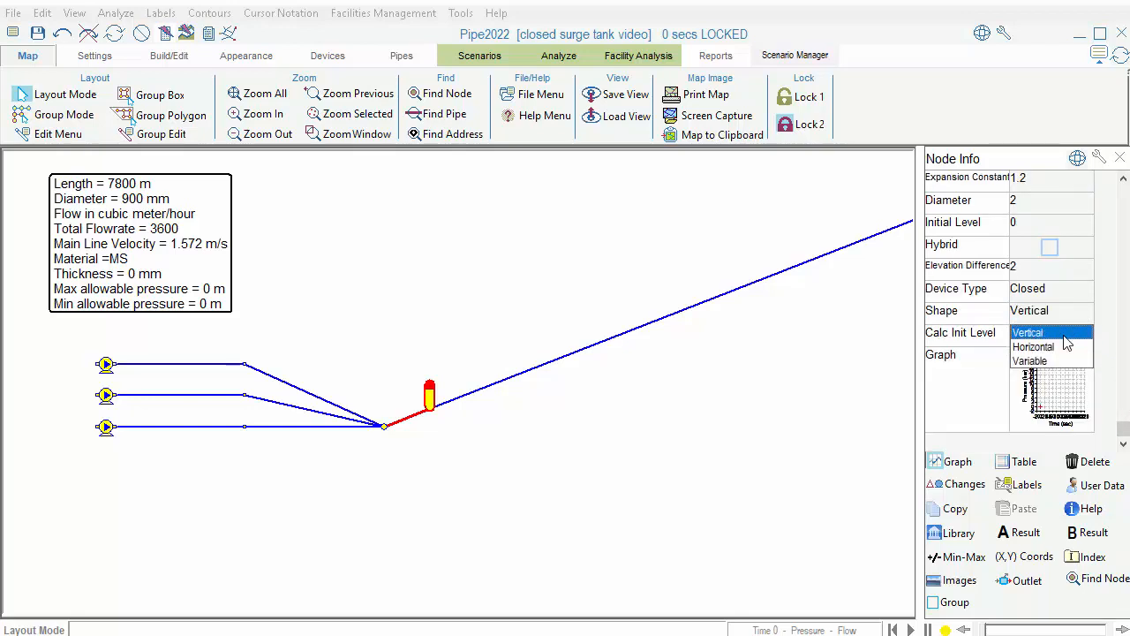
left_click(1065, 335)
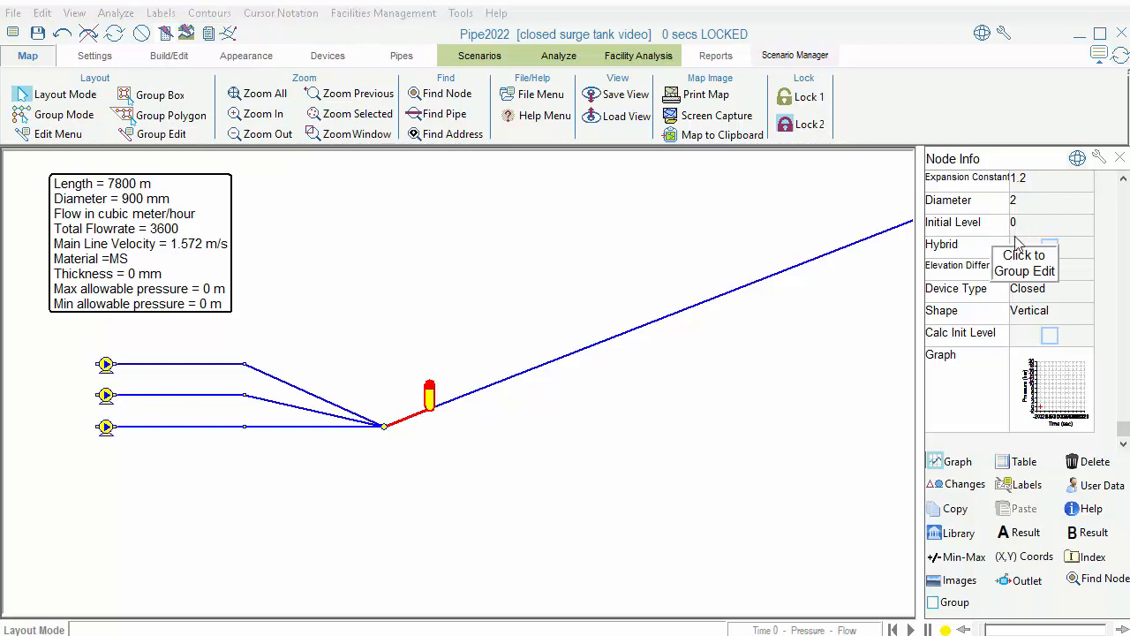
left_click(1051, 339)
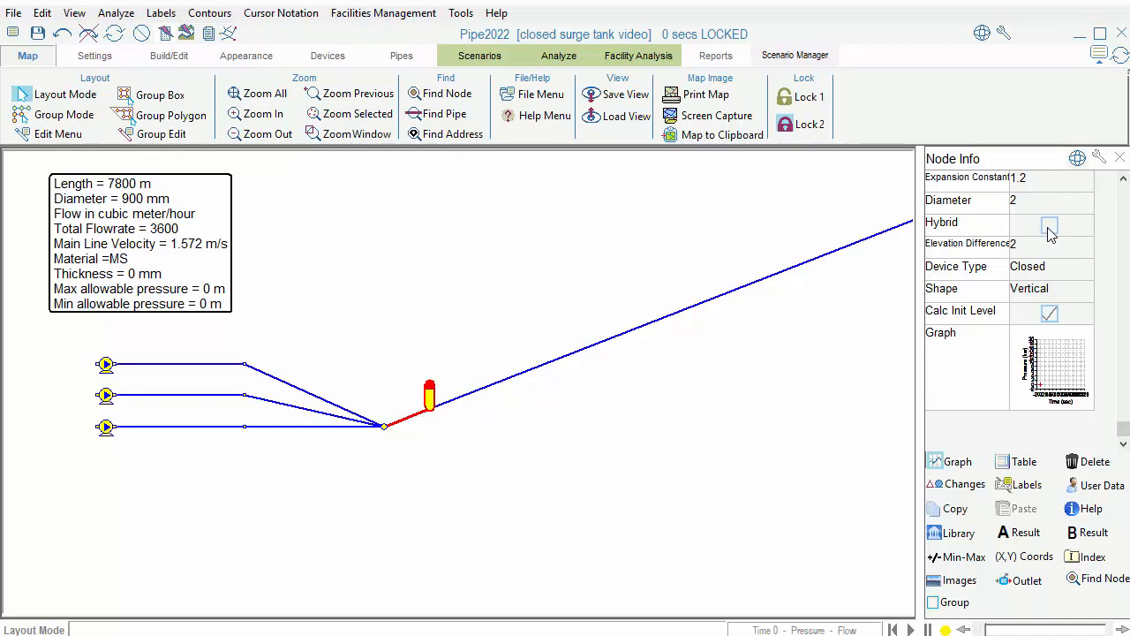
left_click(1124, 270)
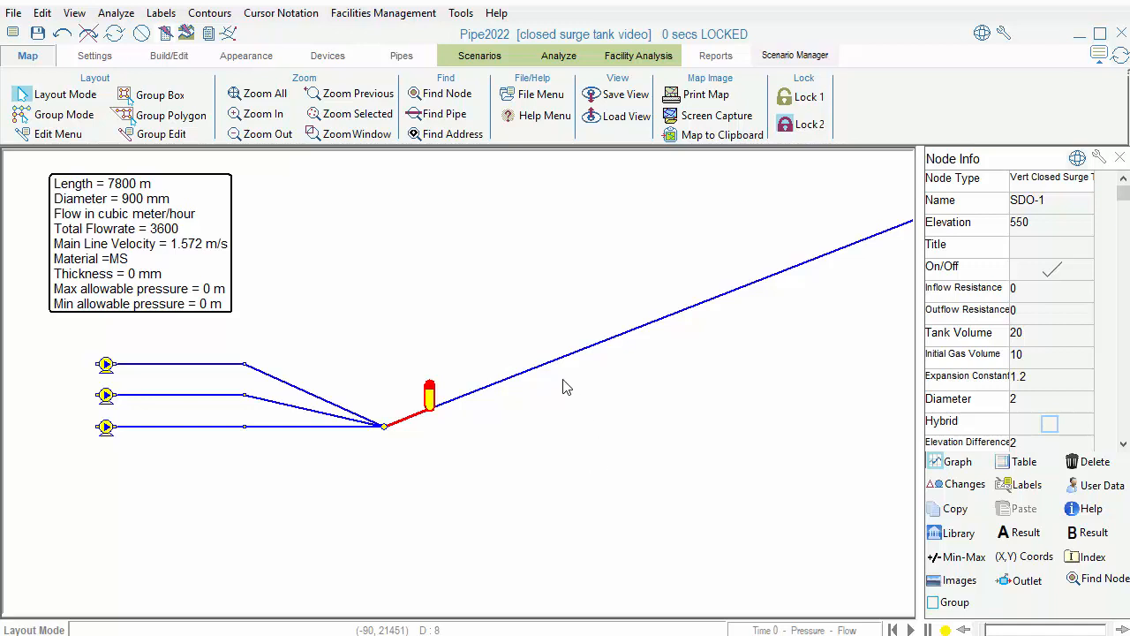
Step: Compute the Connection to Tank resistance with the resistance calculator for 1 elbow, a 300 mm pipe diameter and a 3 m pipe length
left_click(460, 15)
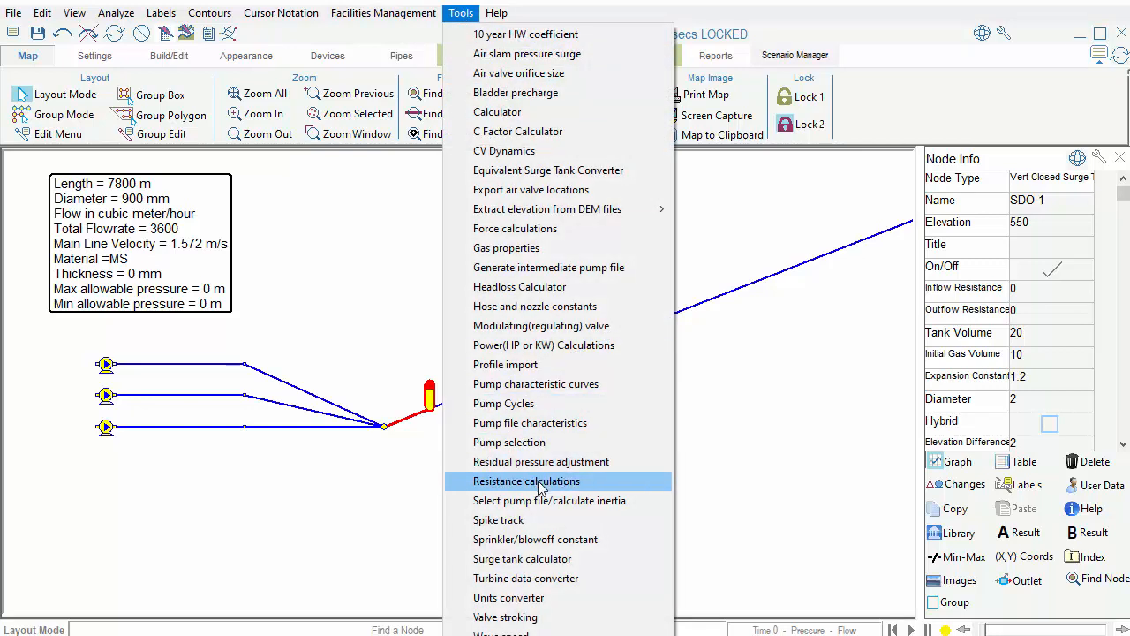
left_click(603, 481)
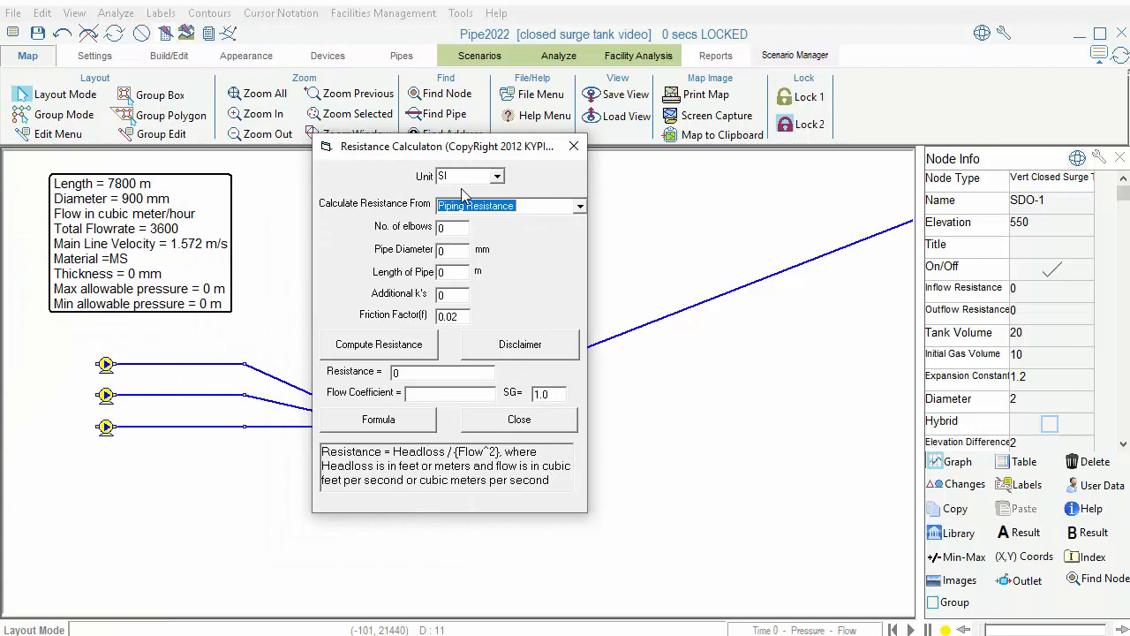
left_click(580, 208)
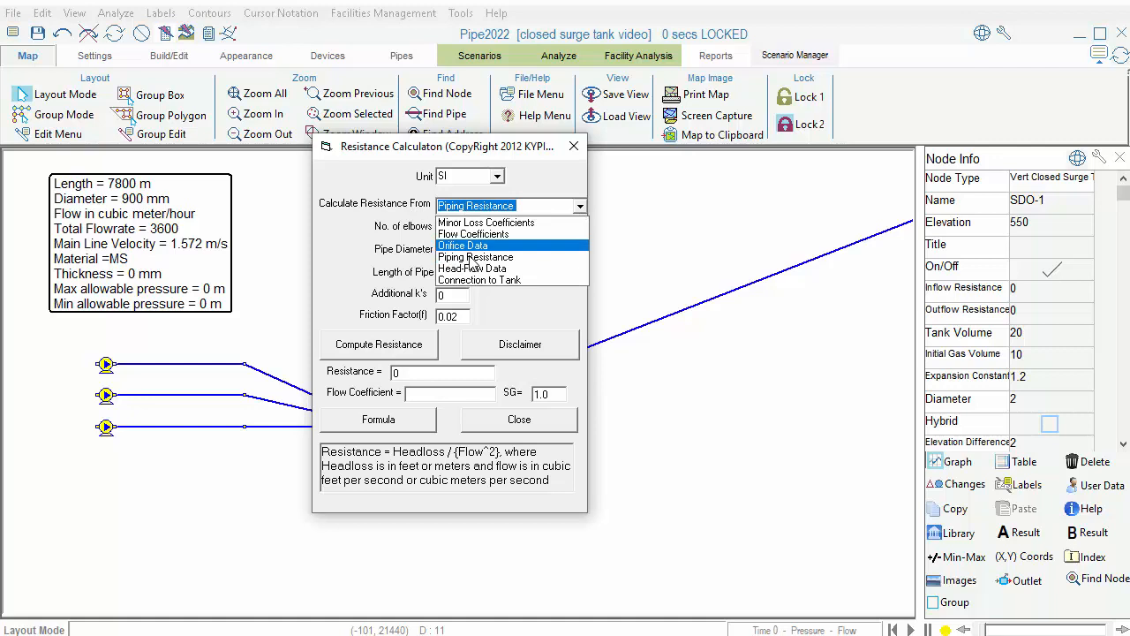
left_click(500, 293)
key("Down")
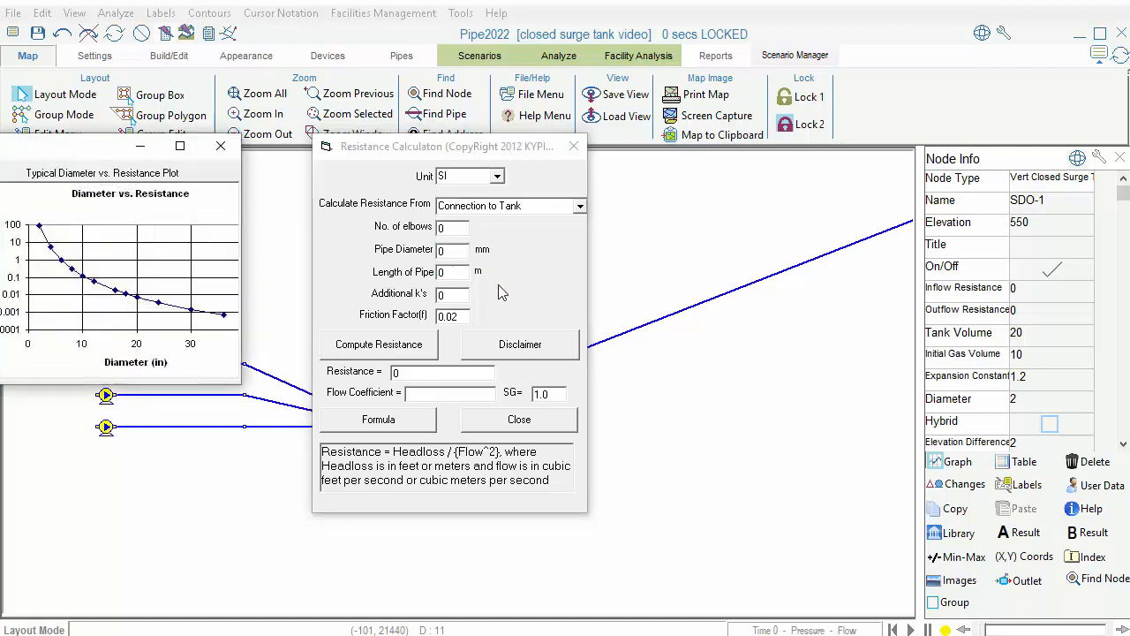
left_click_drag(65, 152, 936, 166)
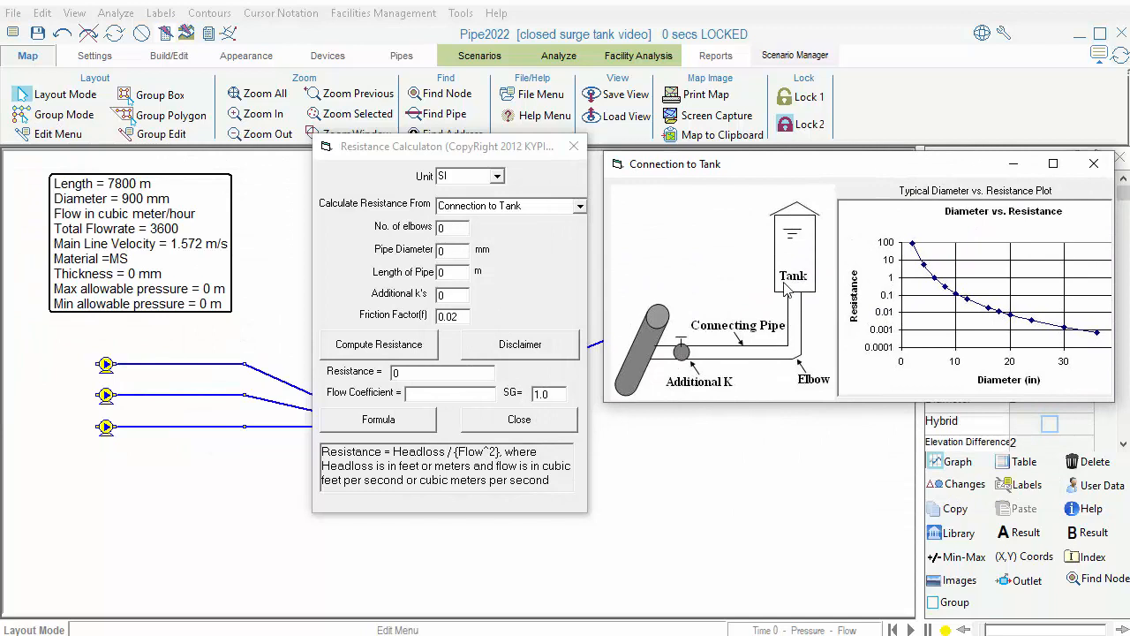
left_click(508, 190)
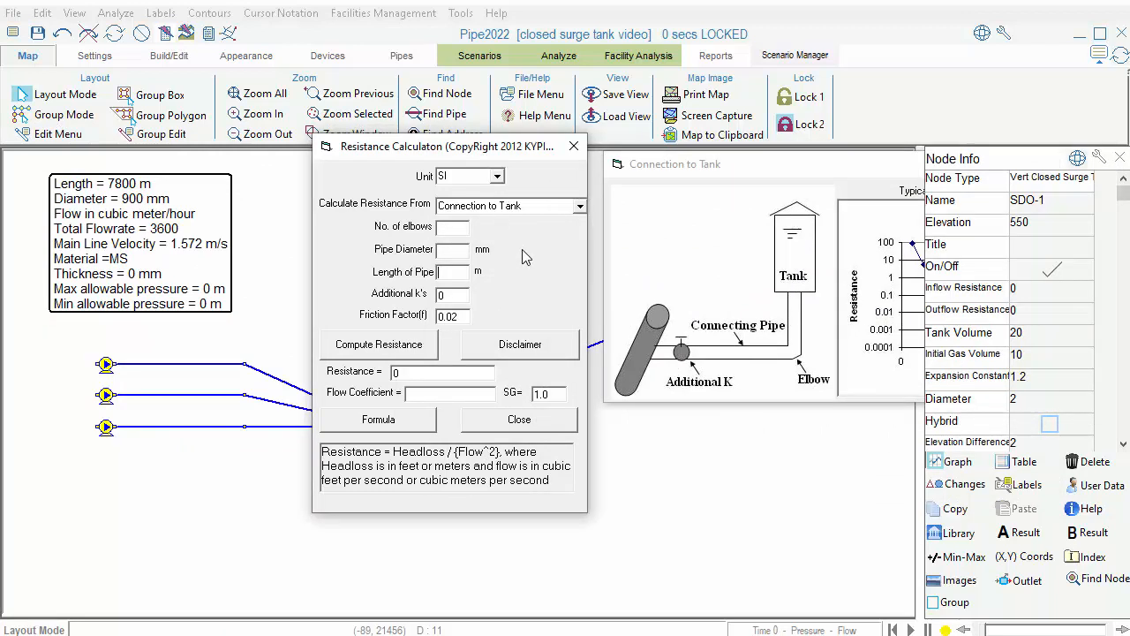
type("1")
type("300")
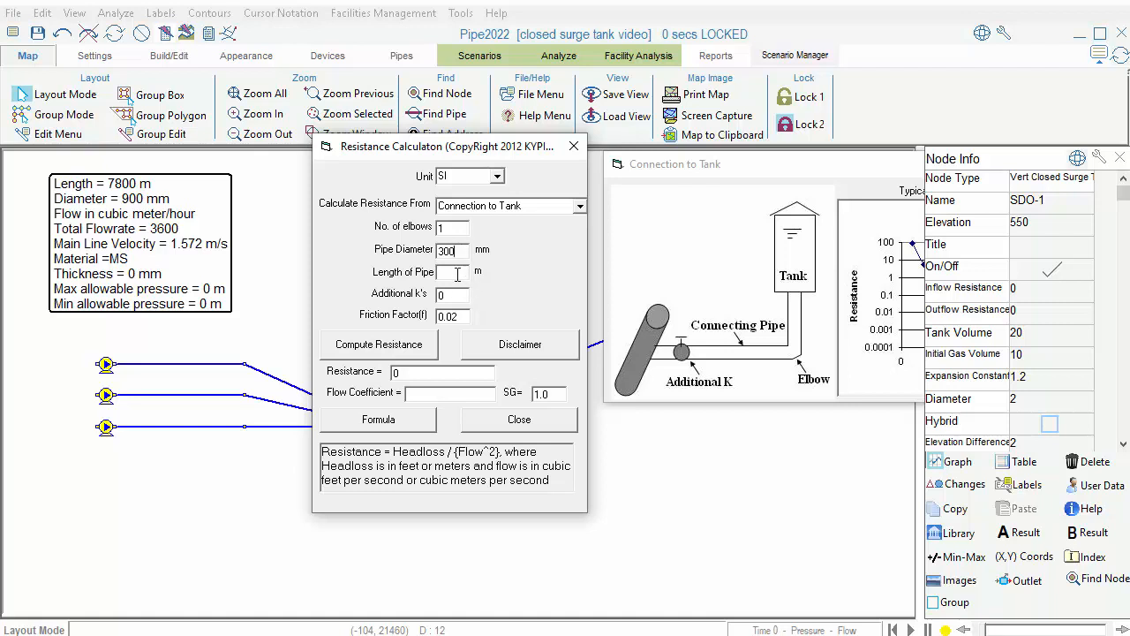
type("3")
left_click(389, 350)
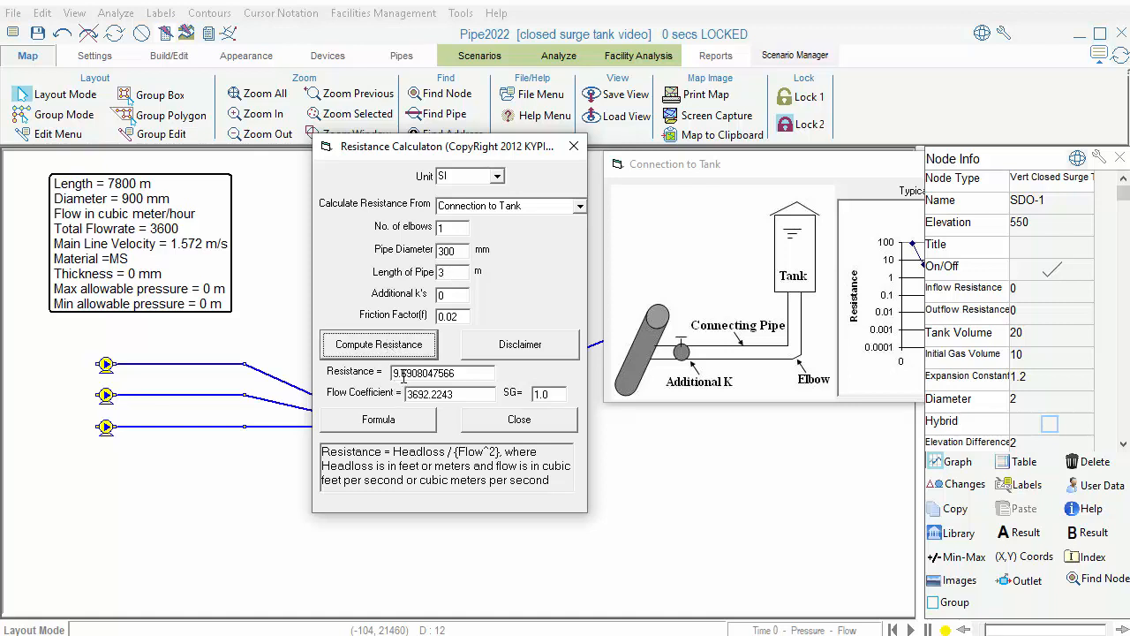
Step: Set the surge tank's inflow resistance and outflow resistance to 9.7 each
left_click(1040, 300)
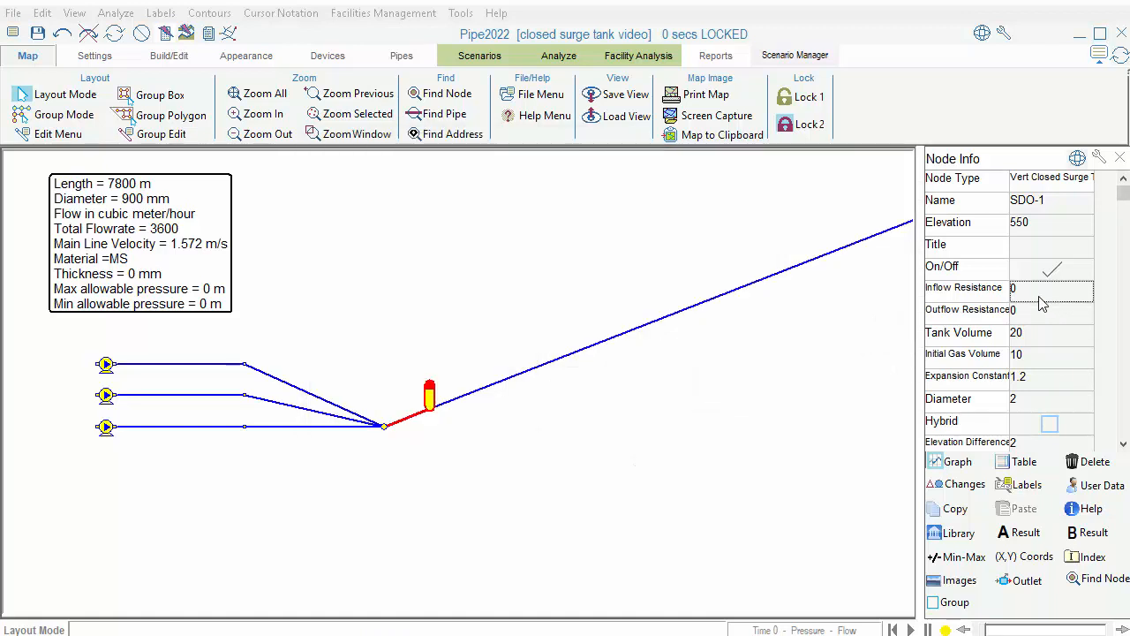
type("9.7")
left_click(1040, 317)
type("9.7")
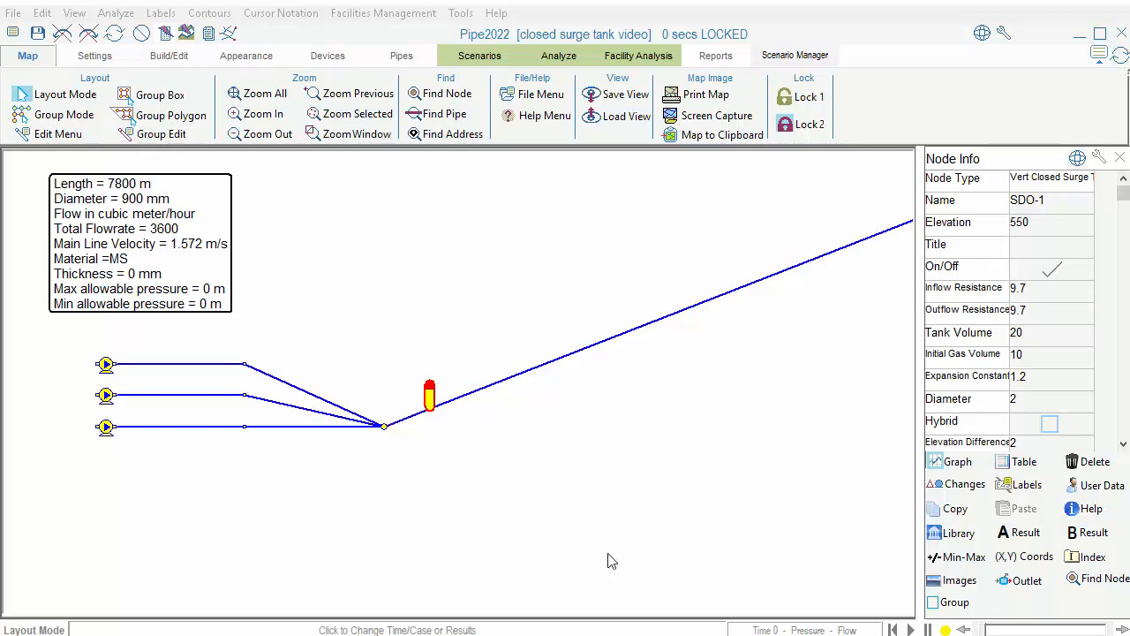
Step: Run a Quick Analysis of the pipeline with the closed surge tank in place and dismiss the resulting message
left_click(165, 36)
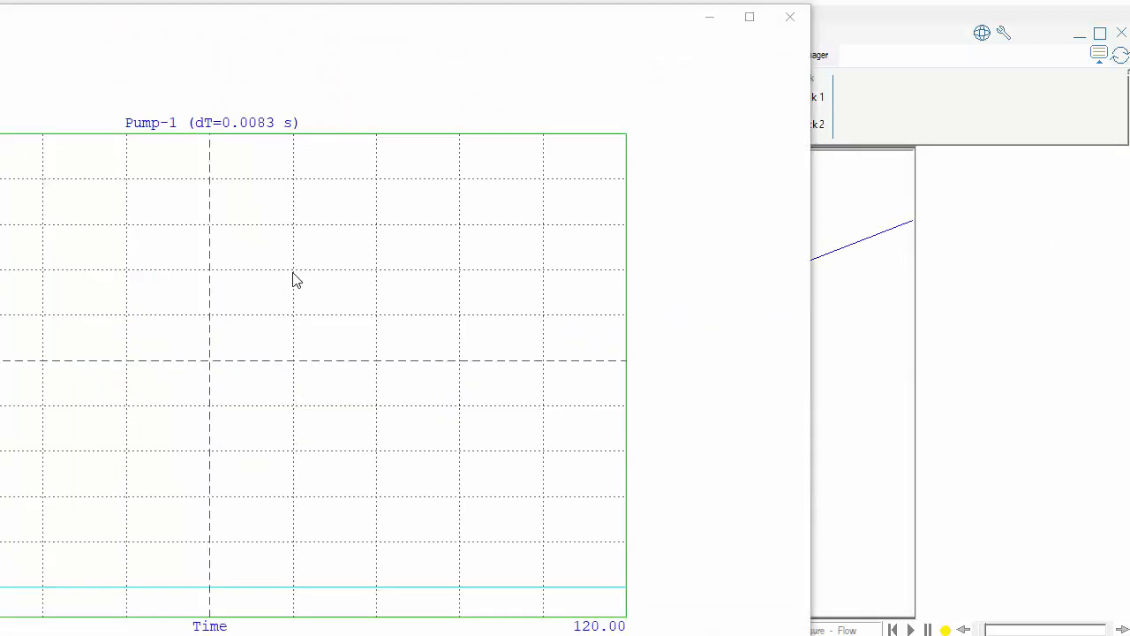
left_click_drag(74, 23, 409, 5)
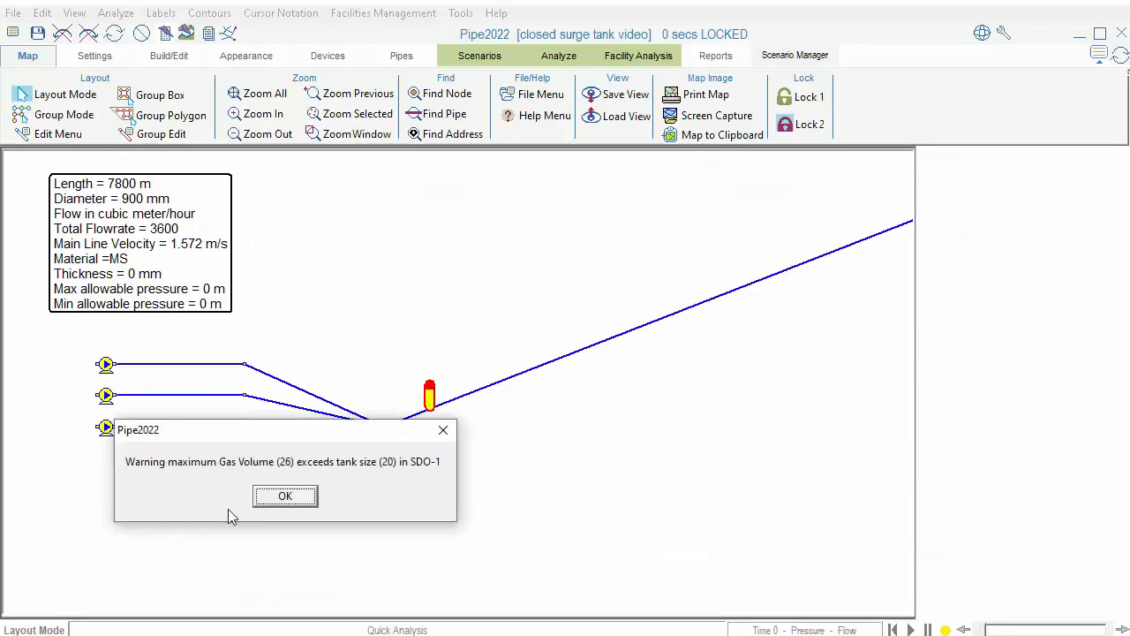
left_click_drag(282, 431, 531, 237)
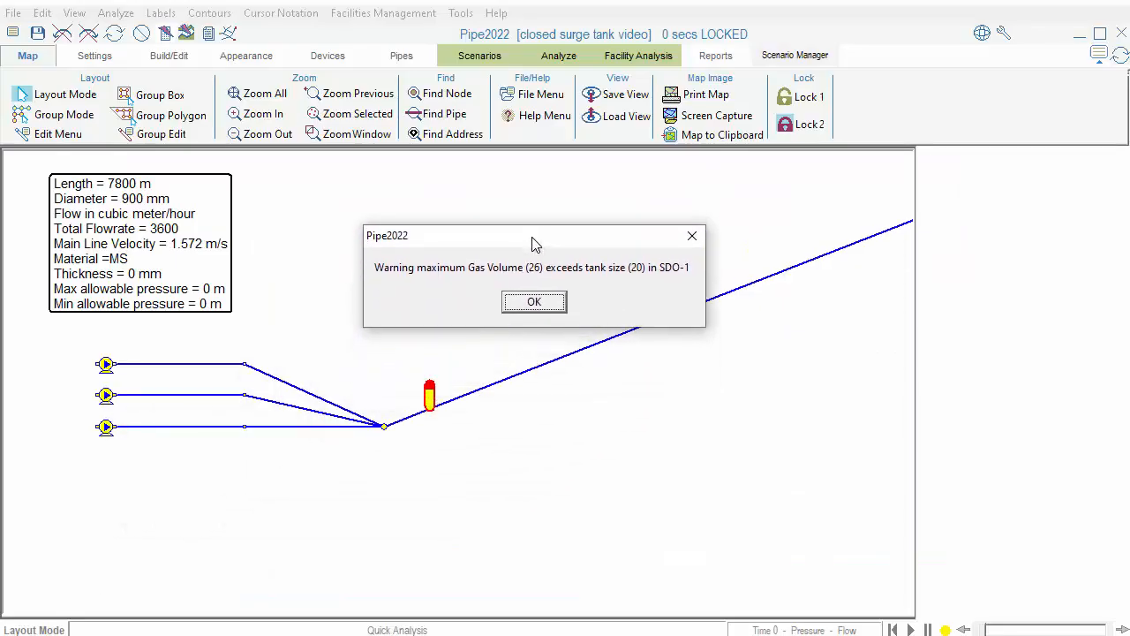
left_click(534, 303)
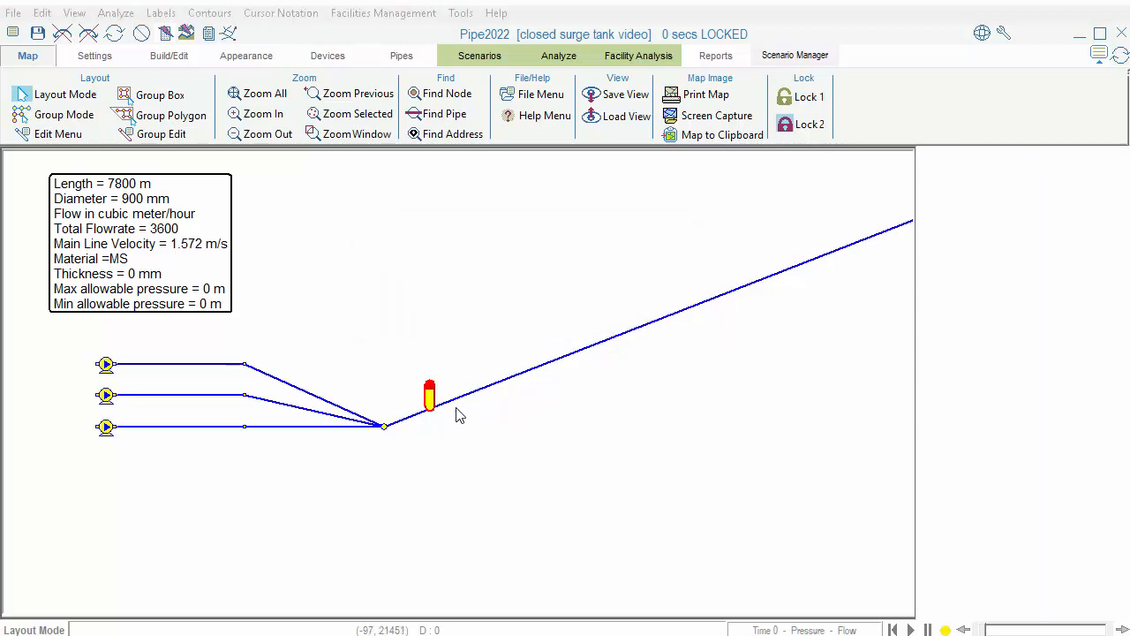
Step: Set the surge tank's volume to 30 and initial gas volume to 15, and rerun the Quick Analysis
left_click(430, 396)
left_click(1041, 344)
type("30")
left_click(1051, 362)
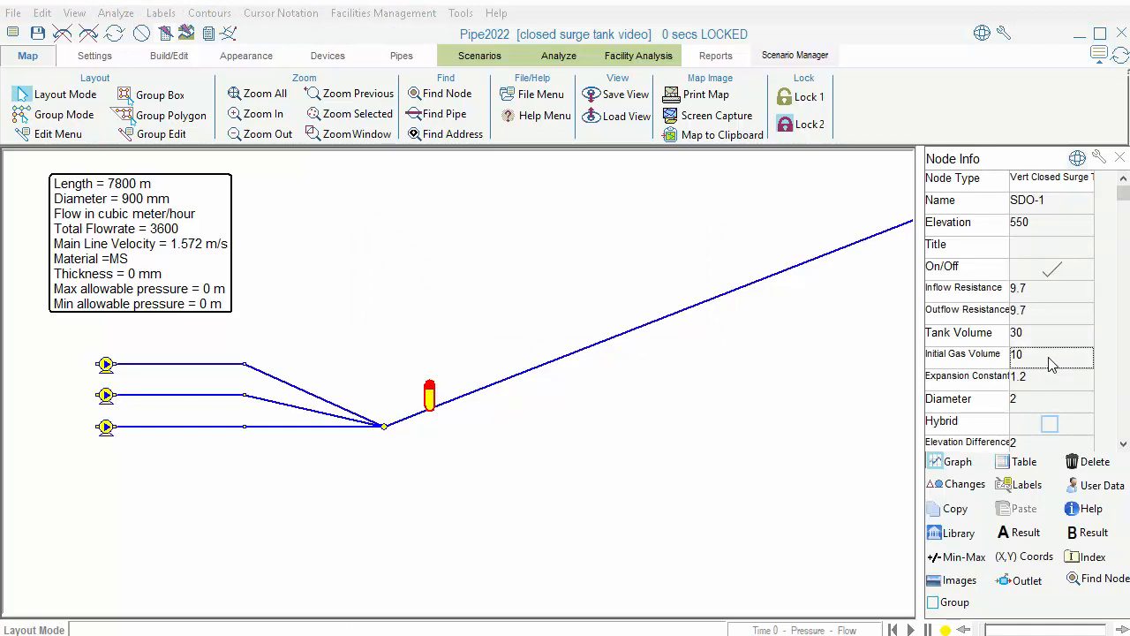
type("15")
left_click(1049, 383)
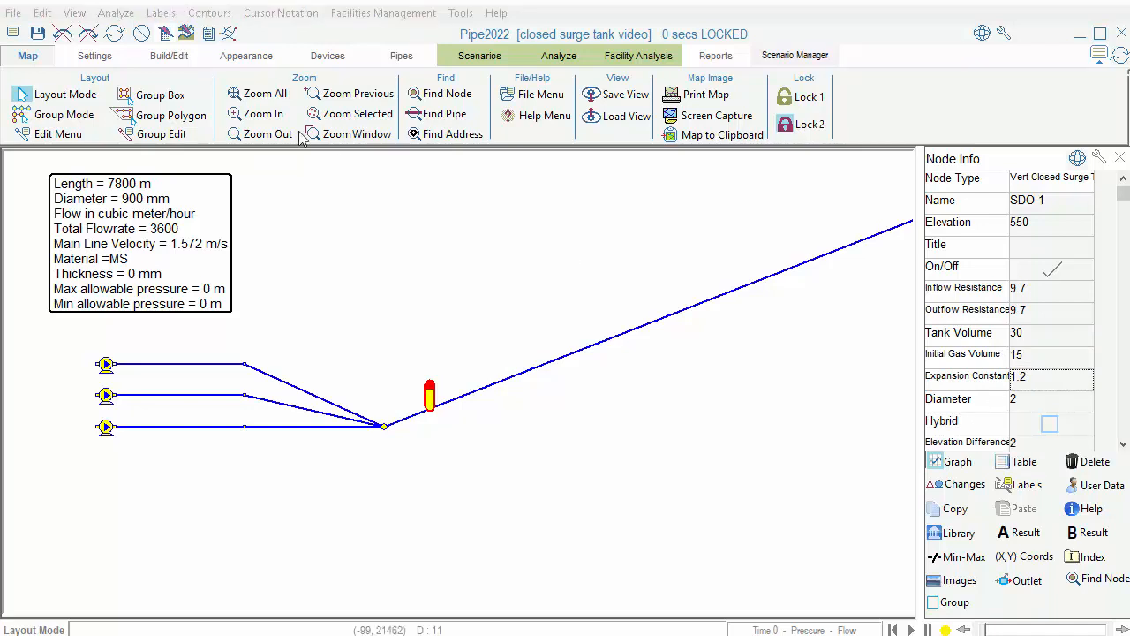
left_click(165, 33)
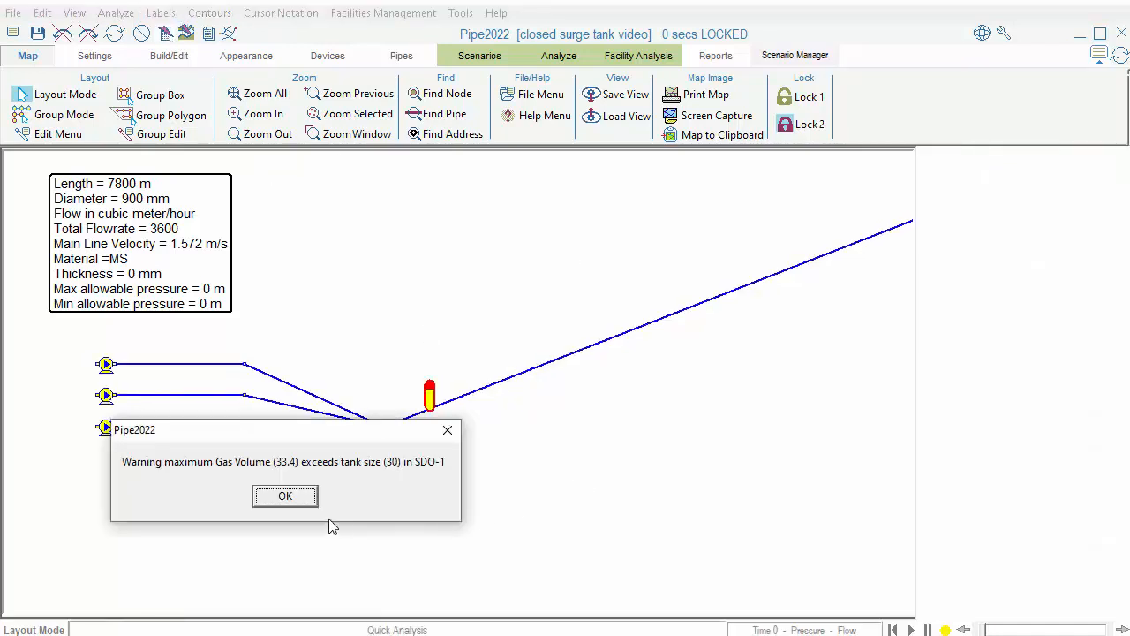
left_click(285, 496)
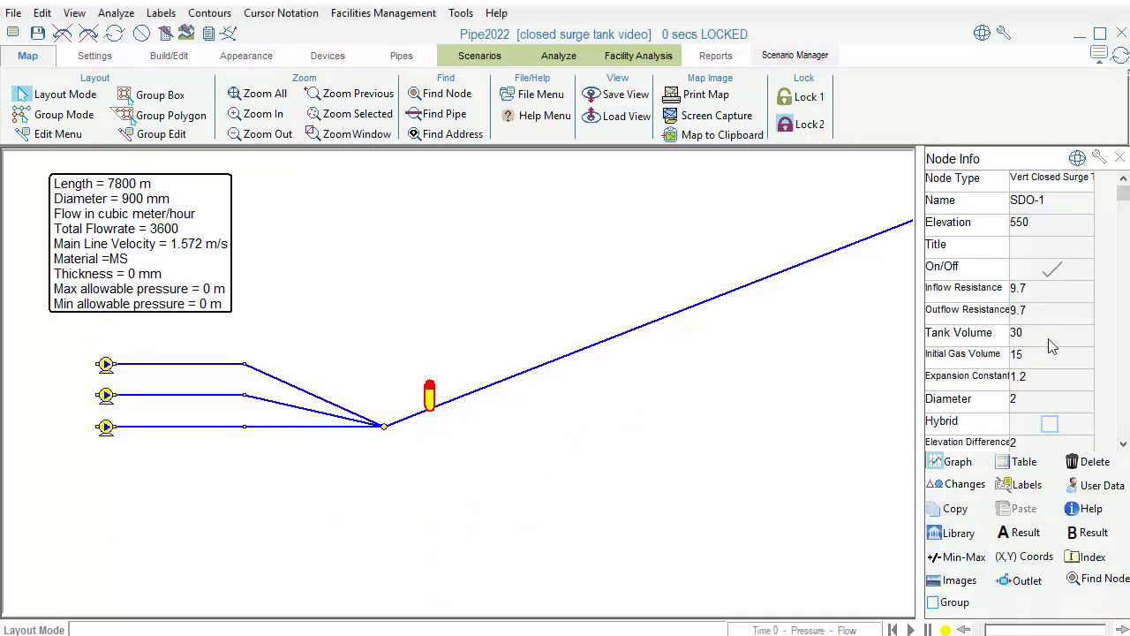
Step: Set the surge tank's volume to 40, rerun the Quick Analysis and view the results at the junction where the pump lines meet
left_click(1046, 343)
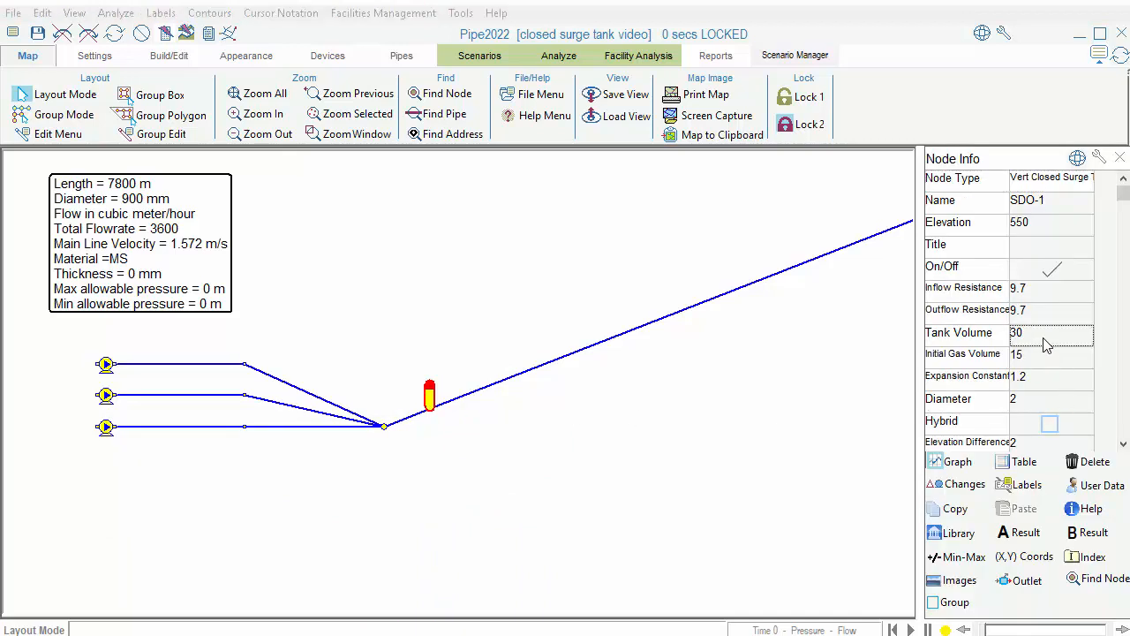
type("40")
left_click(165, 37)
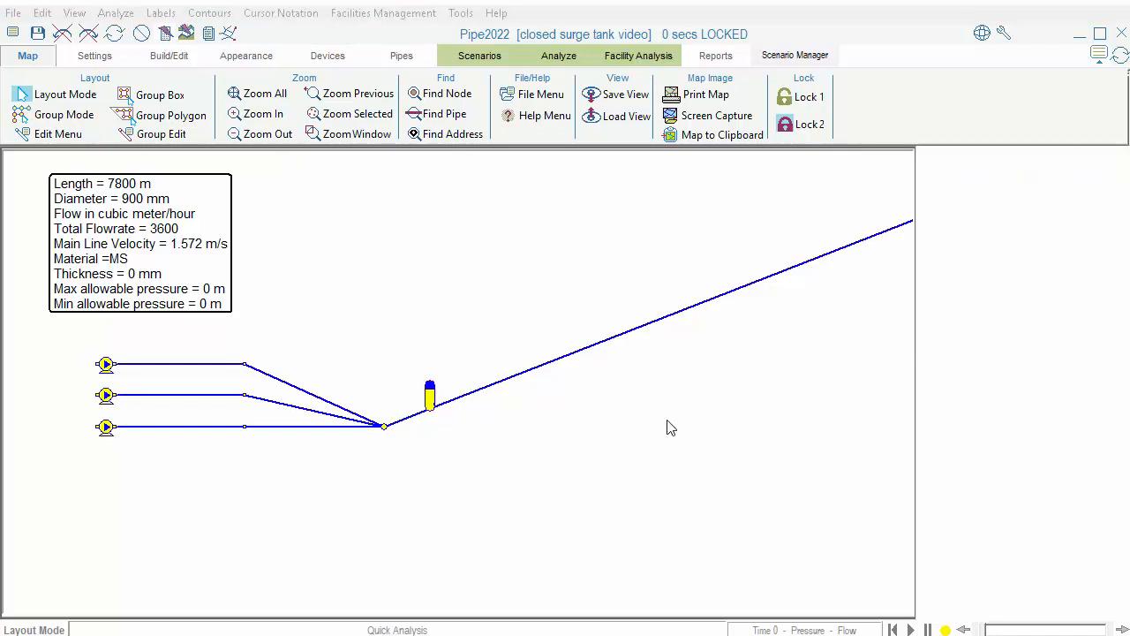
left_click_drag(150, 16, 540, 1)
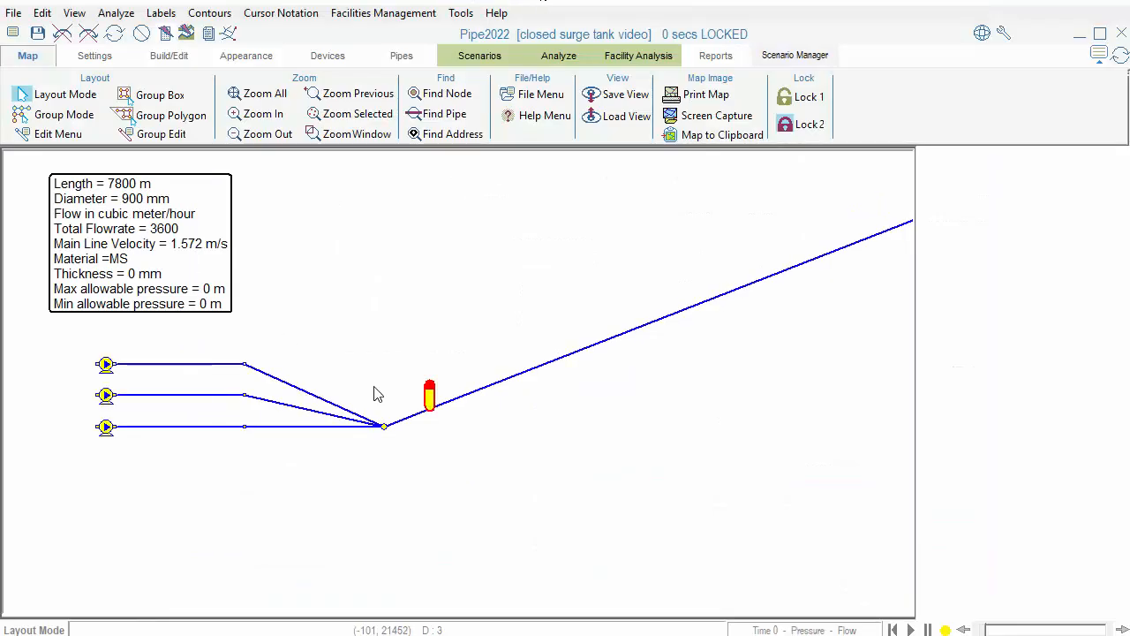
left_click(386, 429)
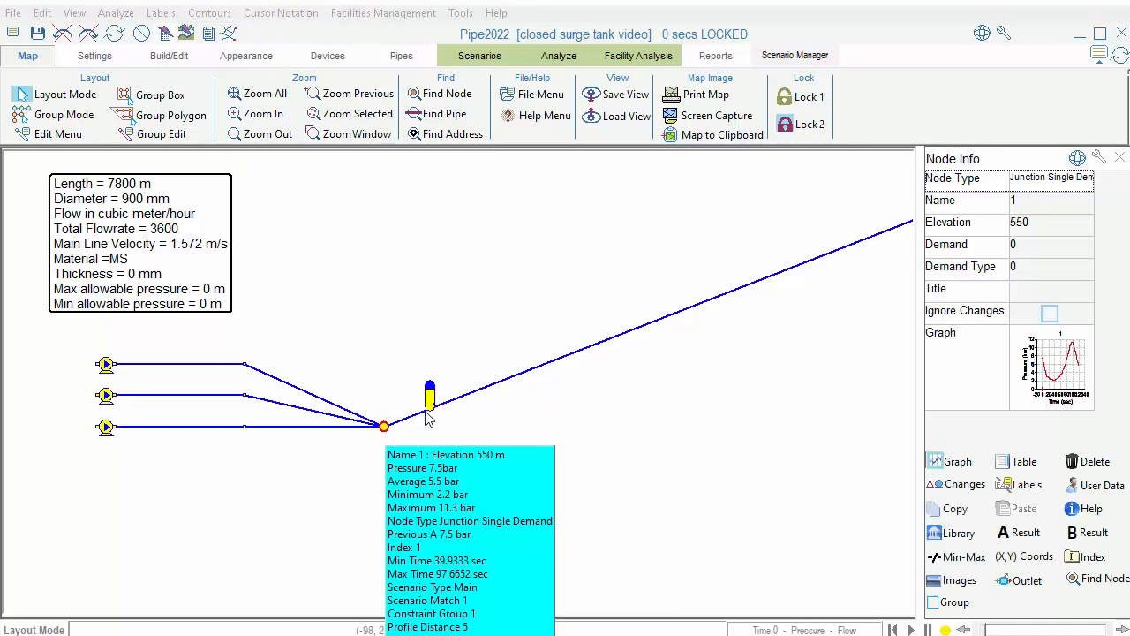
Step: Switch the surge tank off and run the Quick Analysis without its protection
mouse_move(432, 420)
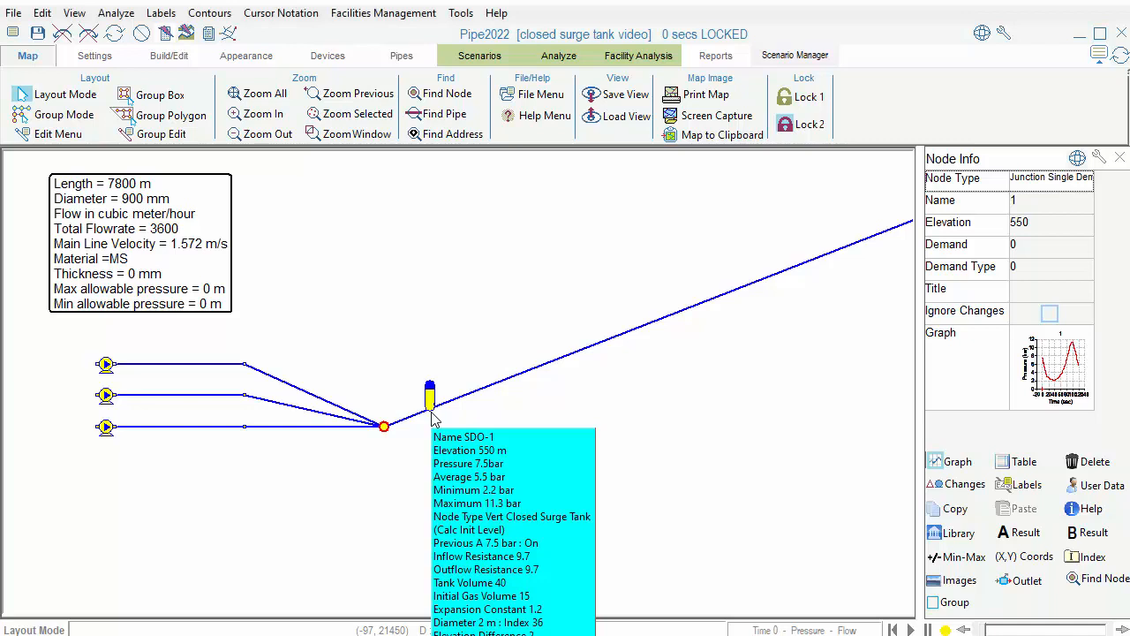
left_click(432, 411)
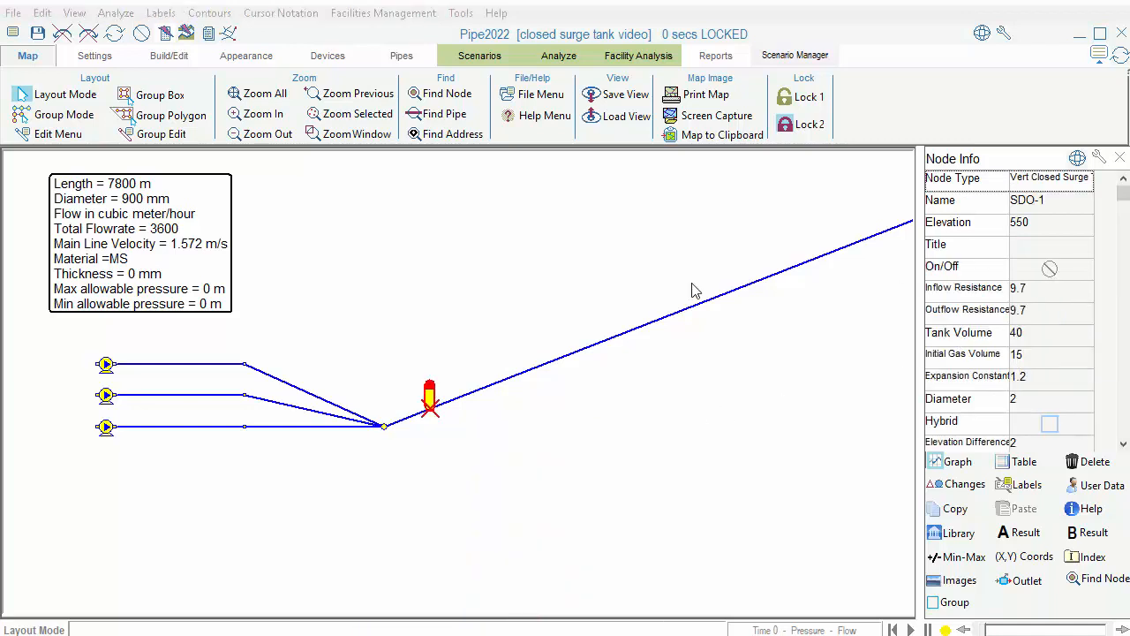
left_click(164, 35)
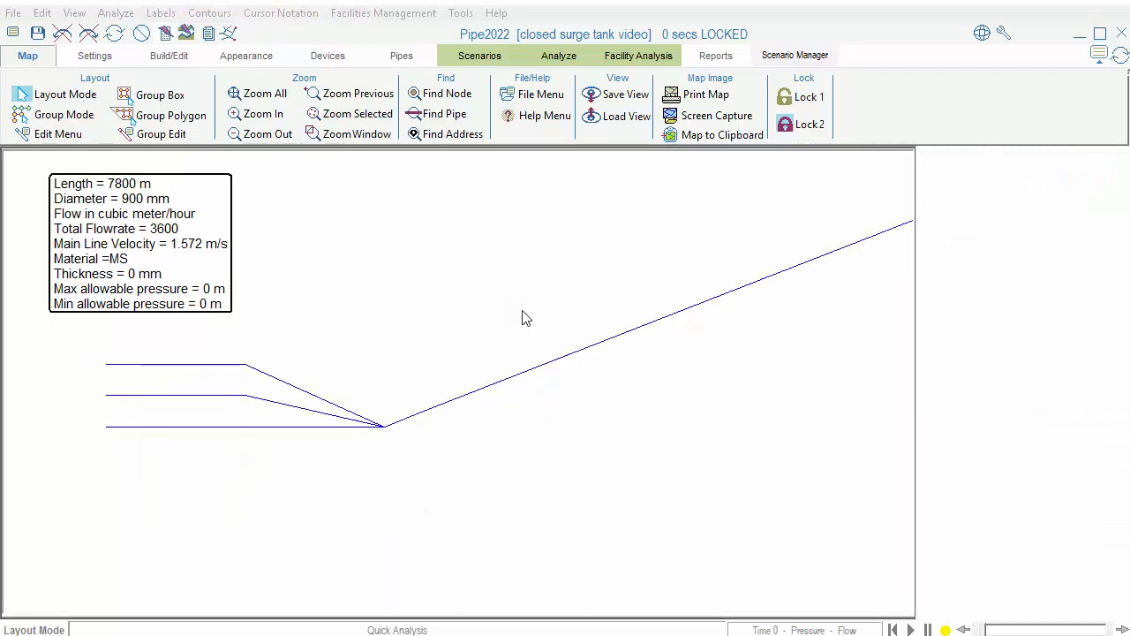
left_click_drag(106, 15, 416, 3)
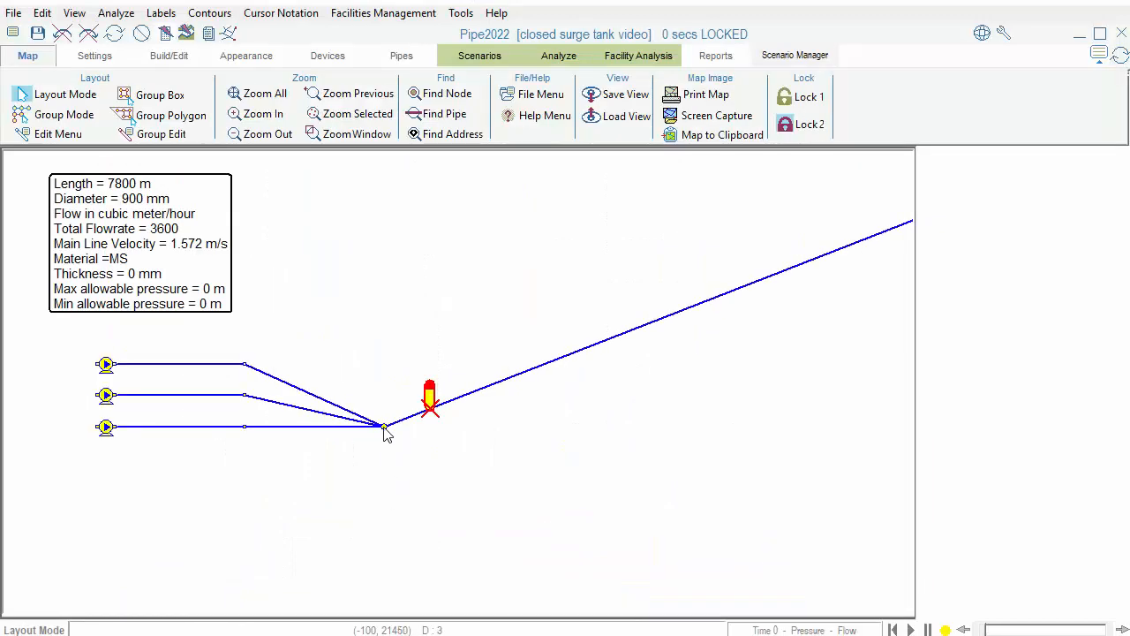
Step: Open the transient pressure graph of the junction downstream of the pumps and overlay the previous run's results for comparison
left_click(385, 427)
left_click(1079, 373)
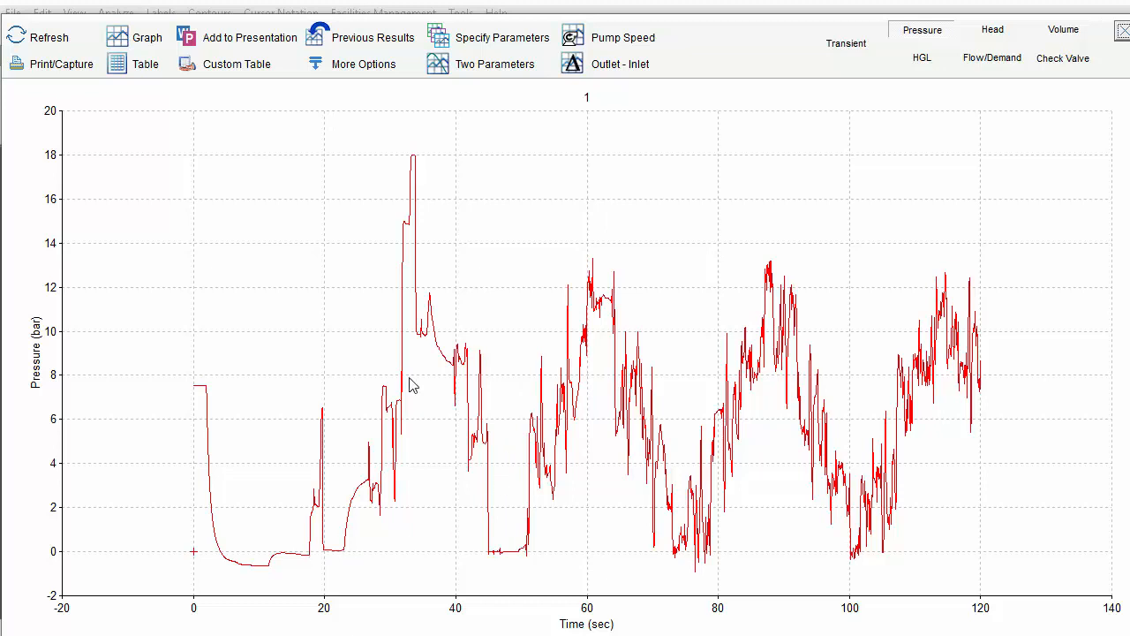
left_click(319, 43)
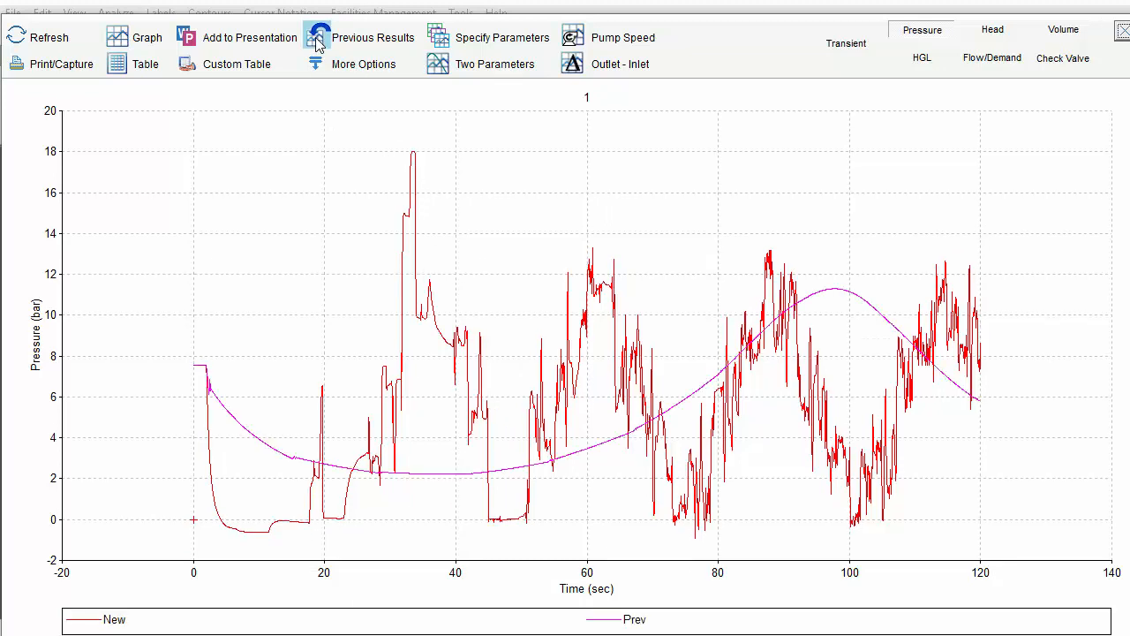